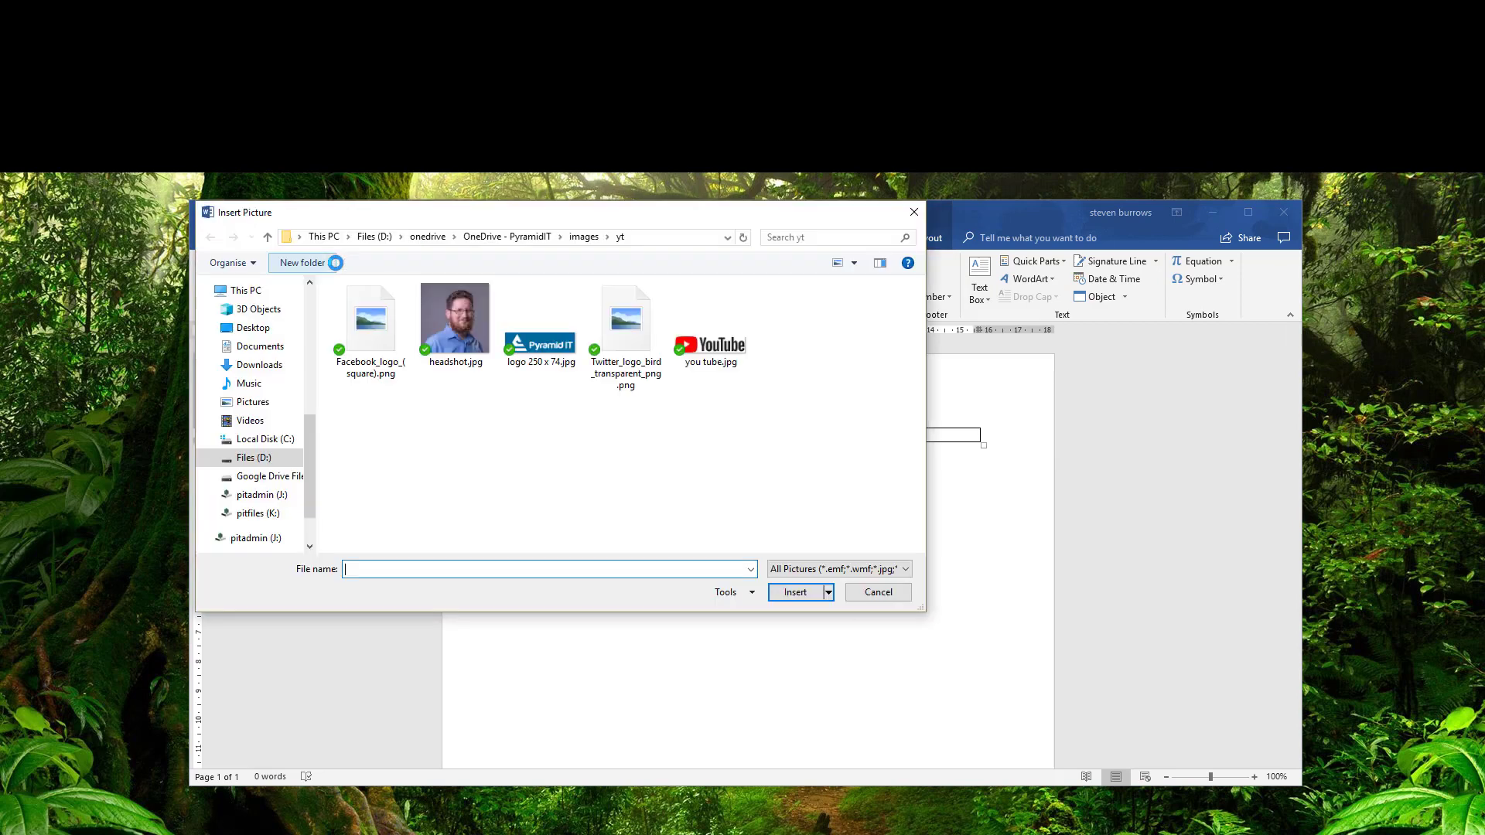
# Insert headshot.jpg into the left table cell and shrink it to about 3.45 × 3.38 cm.
pyautogui.click(461, 335)
pyautogui.click(774, 593)
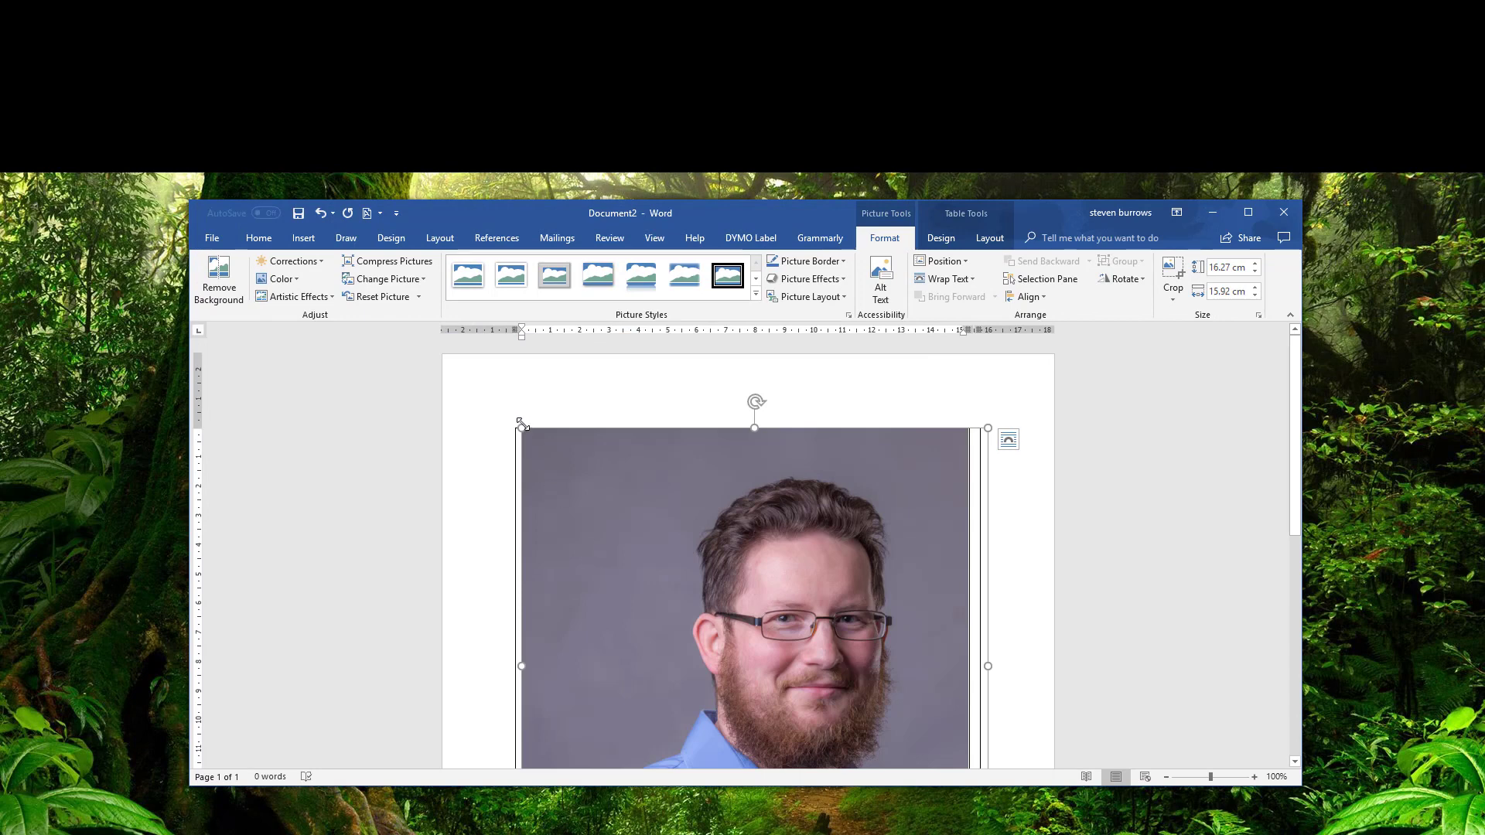
pyautogui.moveTo(519, 430); pyautogui.dragTo(875, 762)
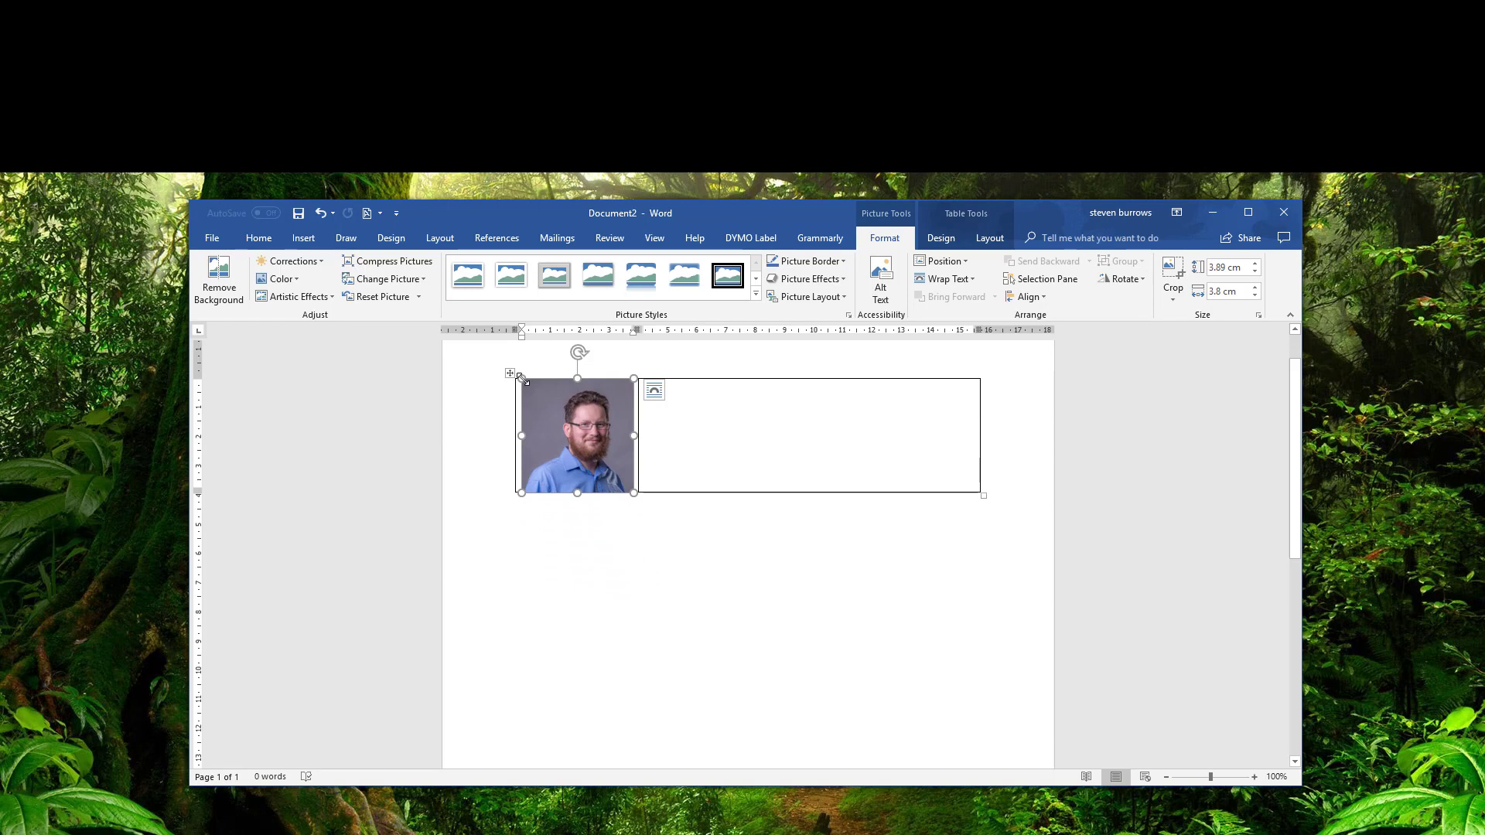
pyautogui.moveTo(522, 380); pyautogui.dragTo(531, 396)
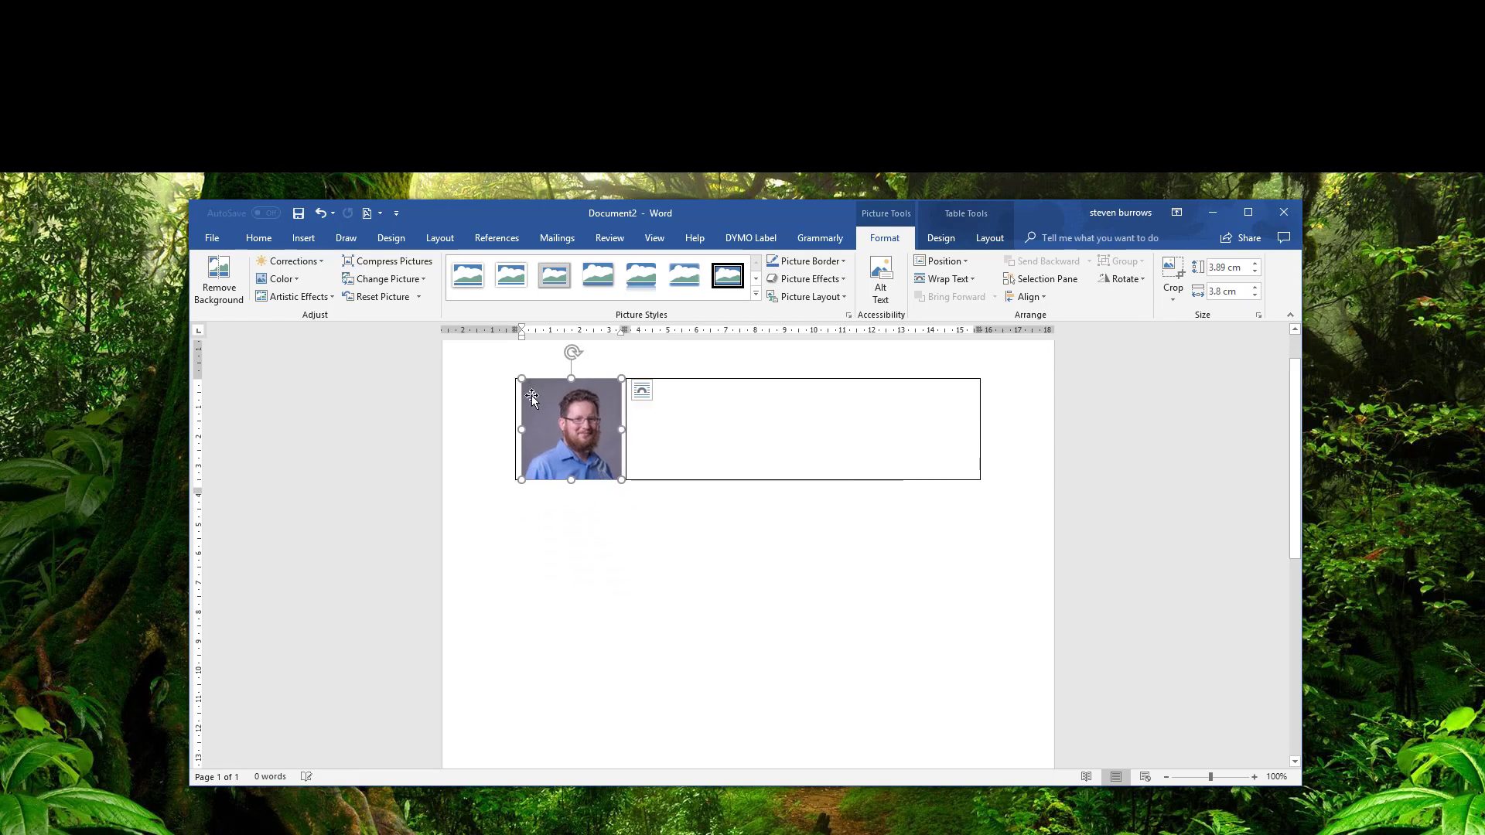
# Enter the Regards sign-off and the sender's name in the right table cell.
pyautogui.click(686, 403)
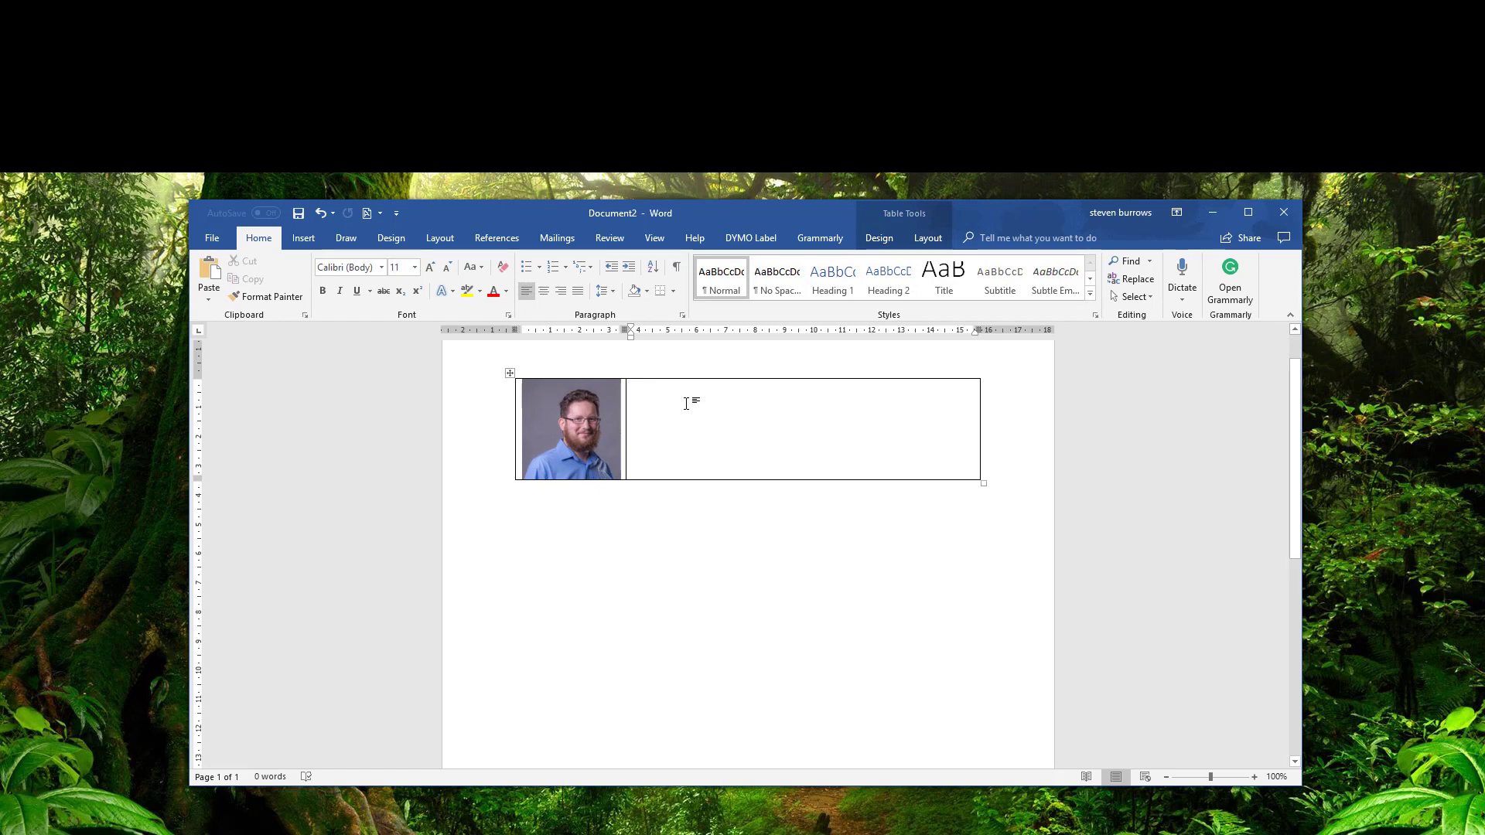
pyautogui.write('R')
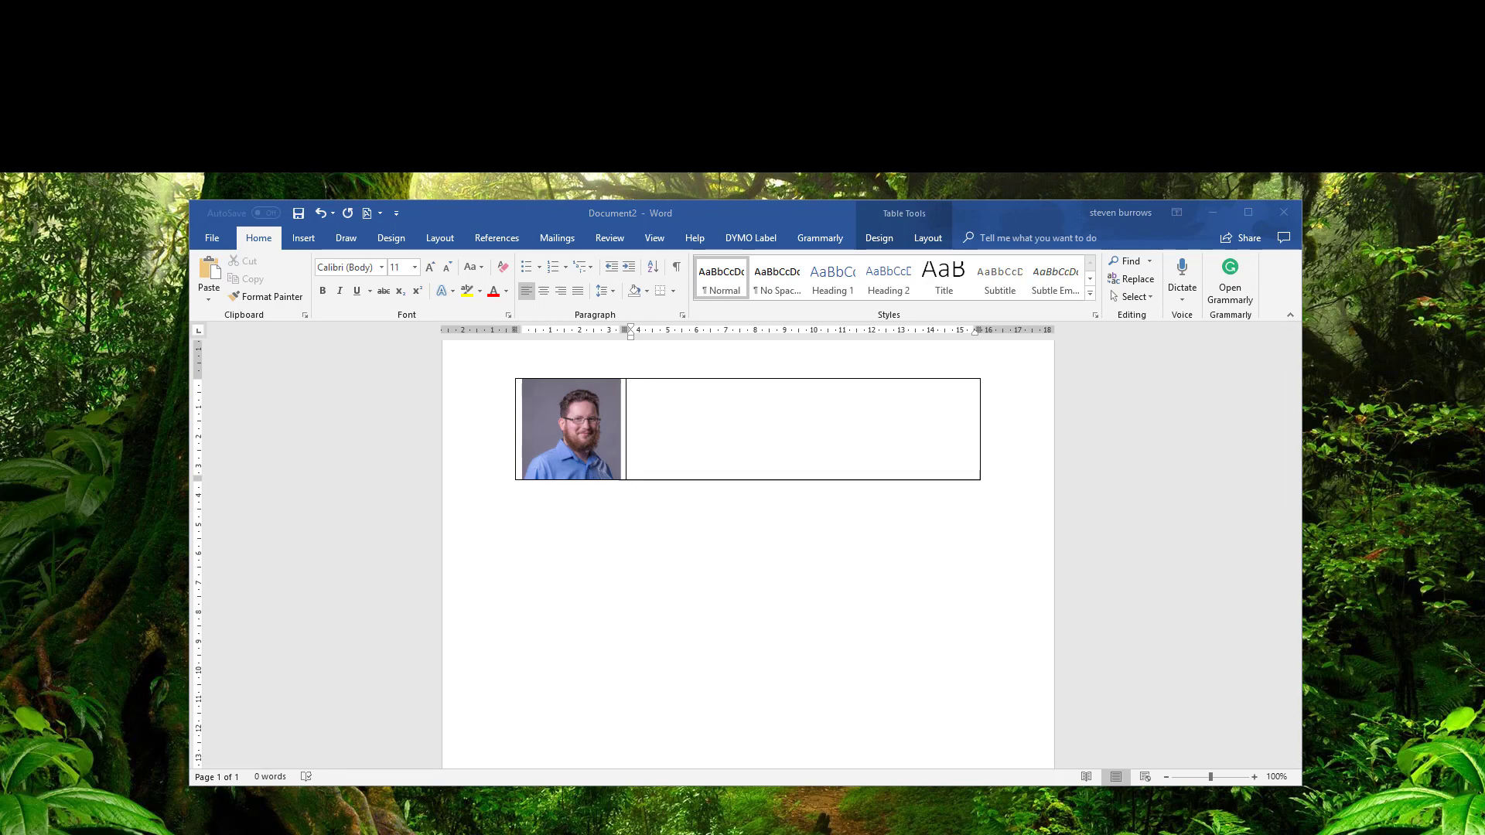
pyautogui.click(719, 406)
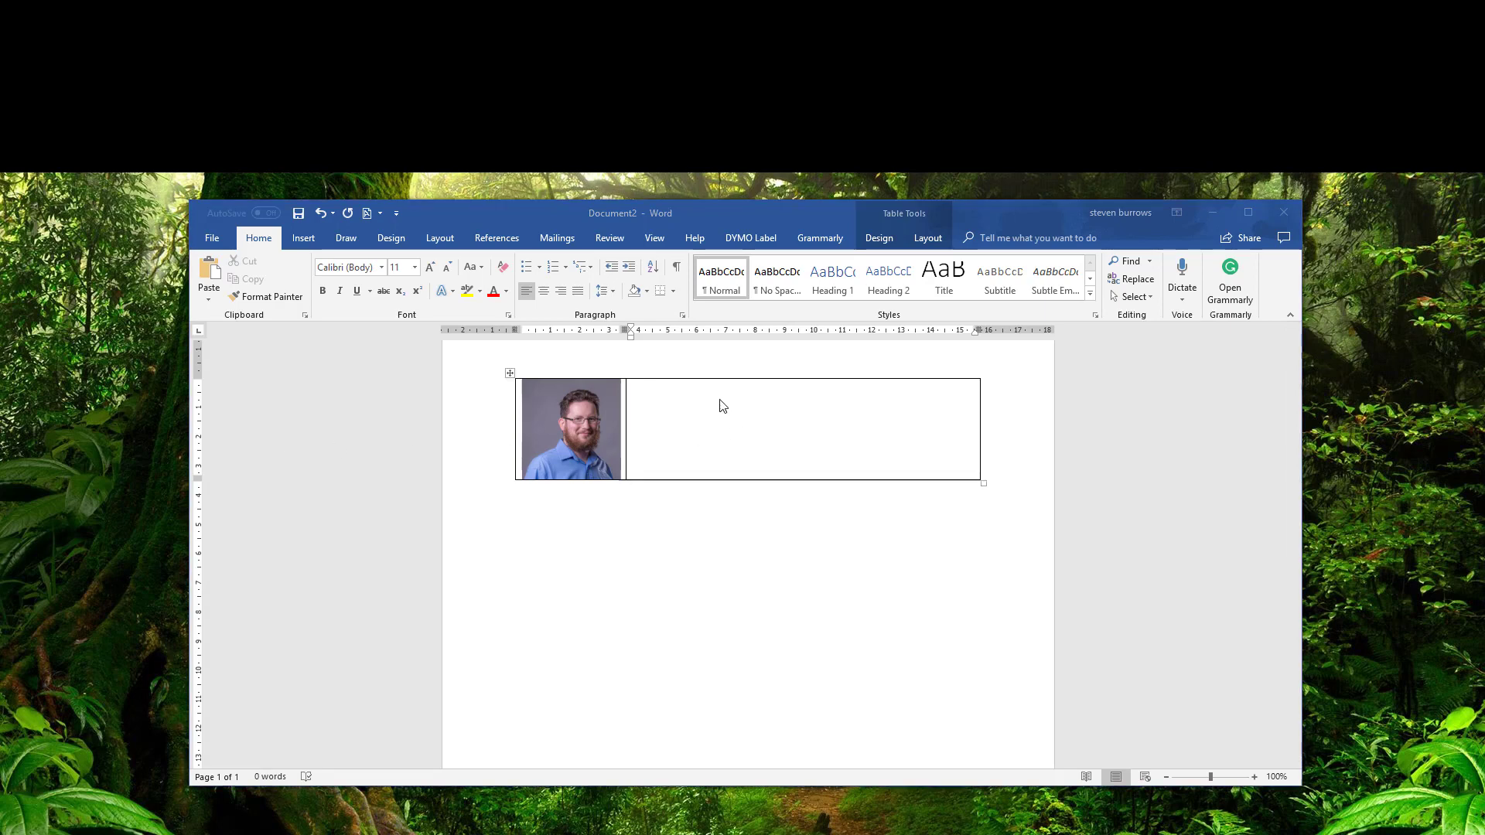
pyautogui.write('Regards Steven')
pyautogui.press('Return')
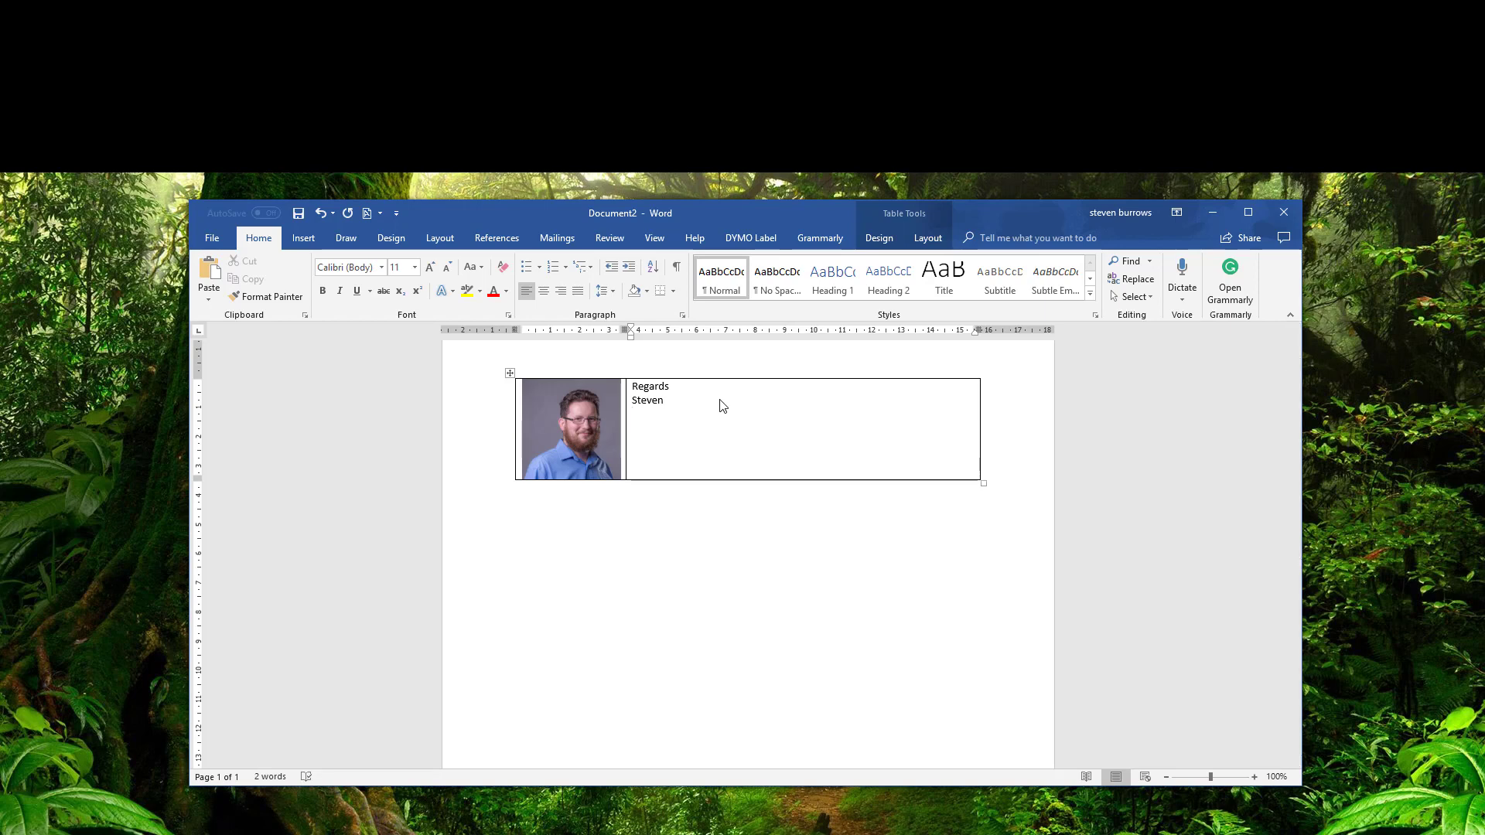
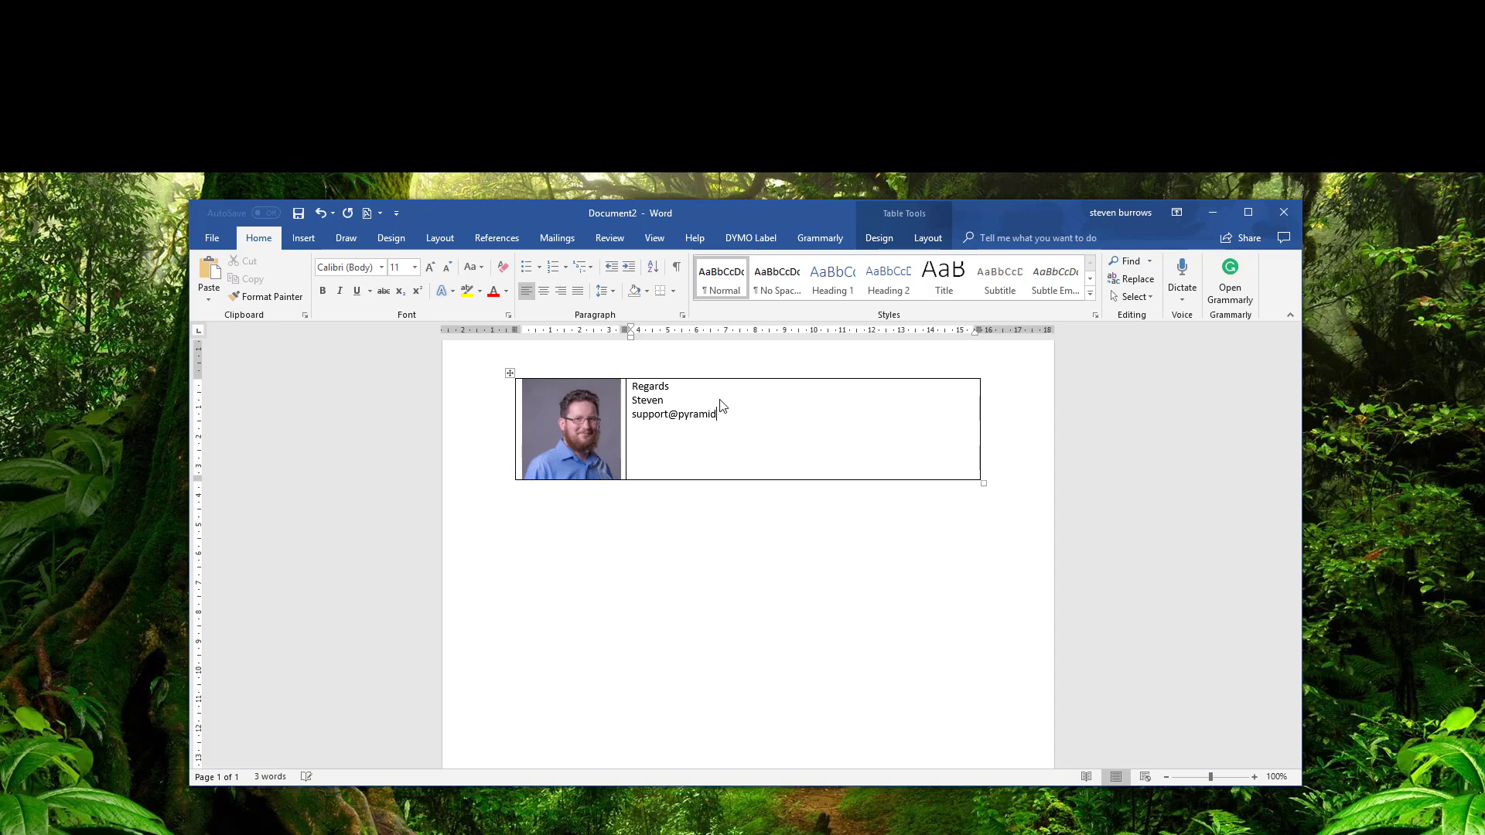
pyautogui.press('Return')
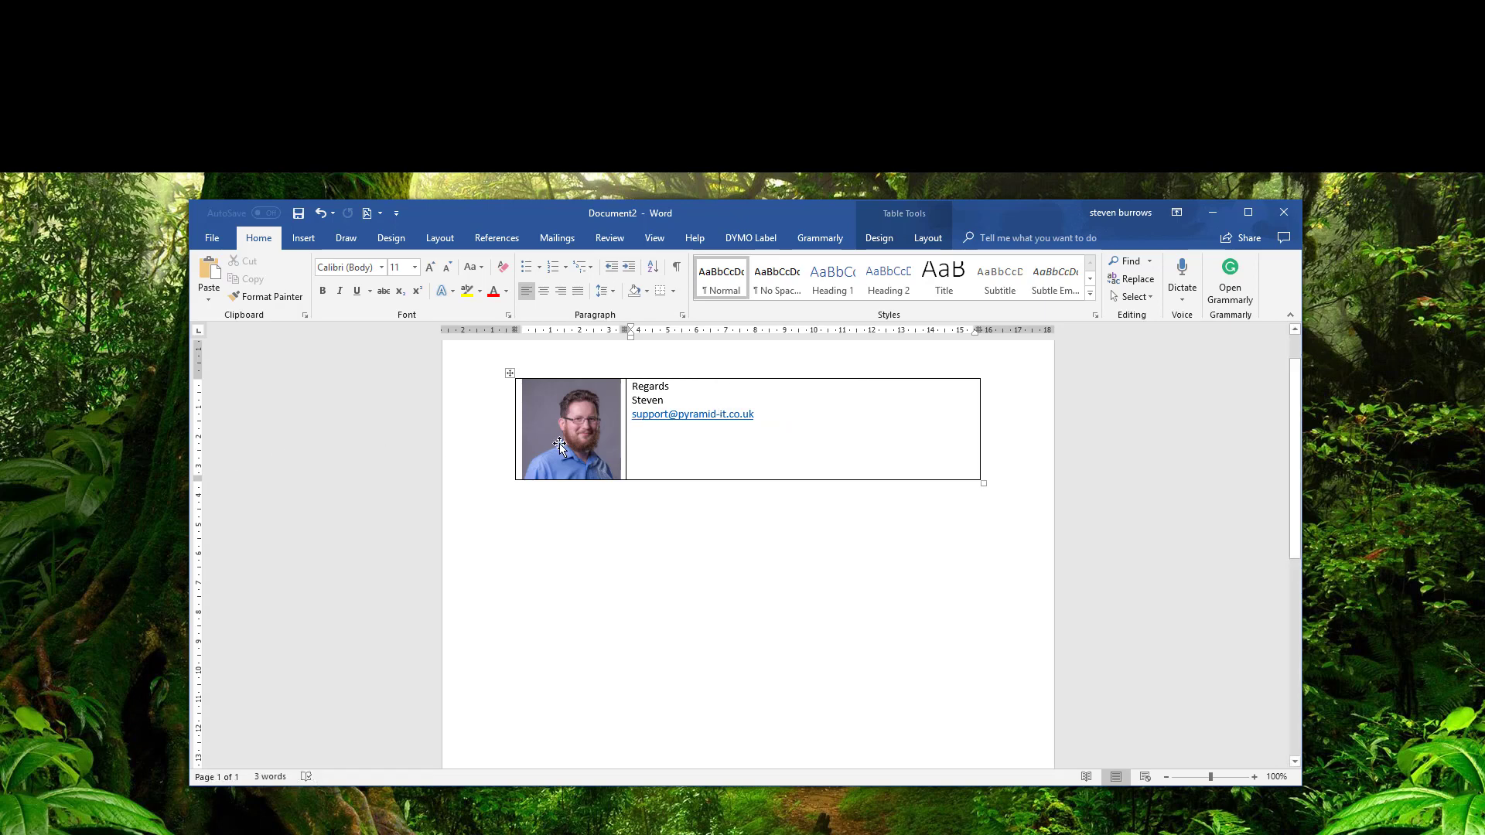
pyautogui.write('www')
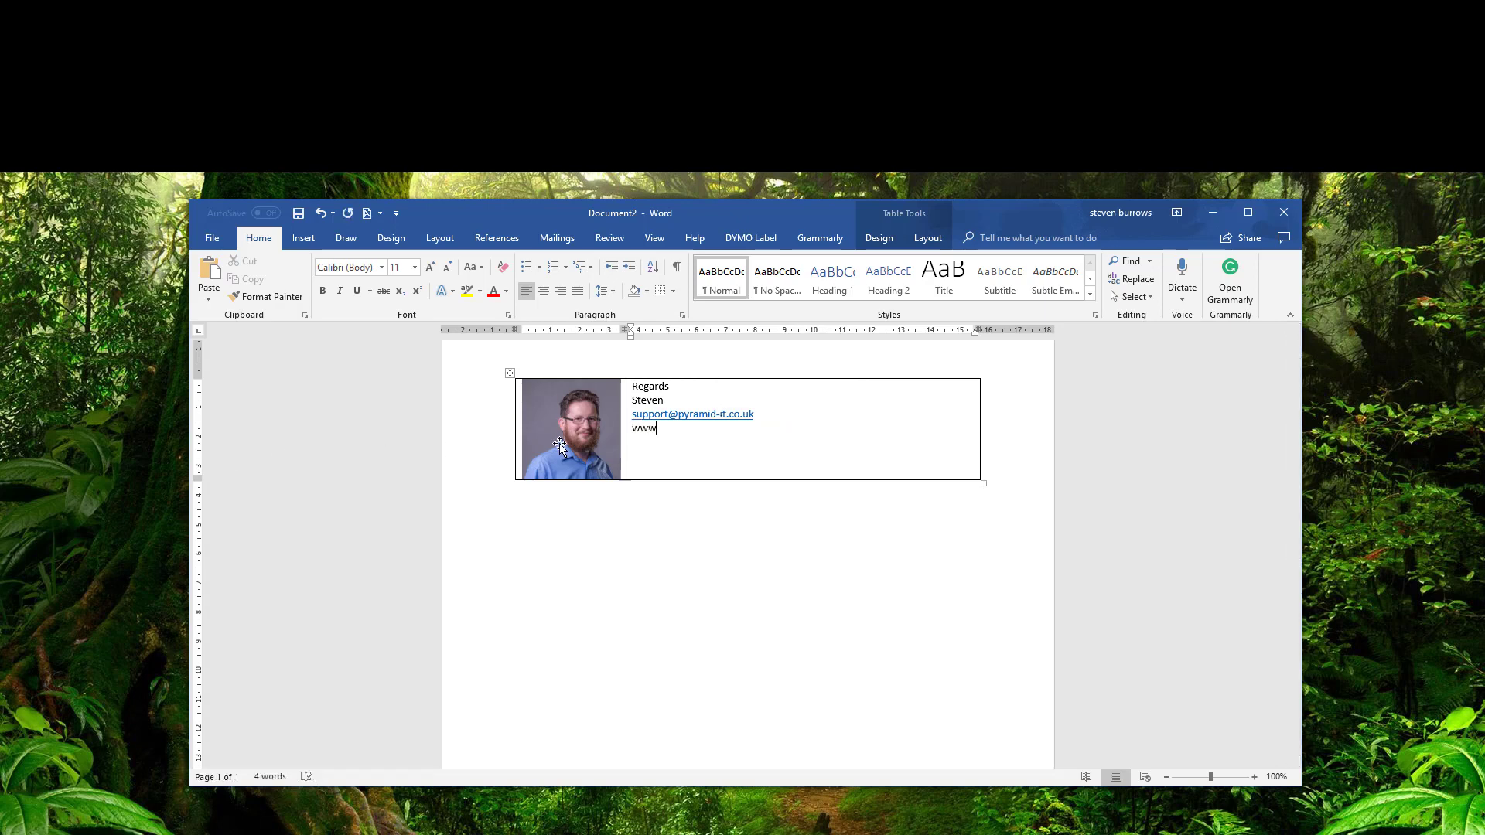
pyautogui.write('.pyramid-it.co.uk')
pyautogui.press('Return')
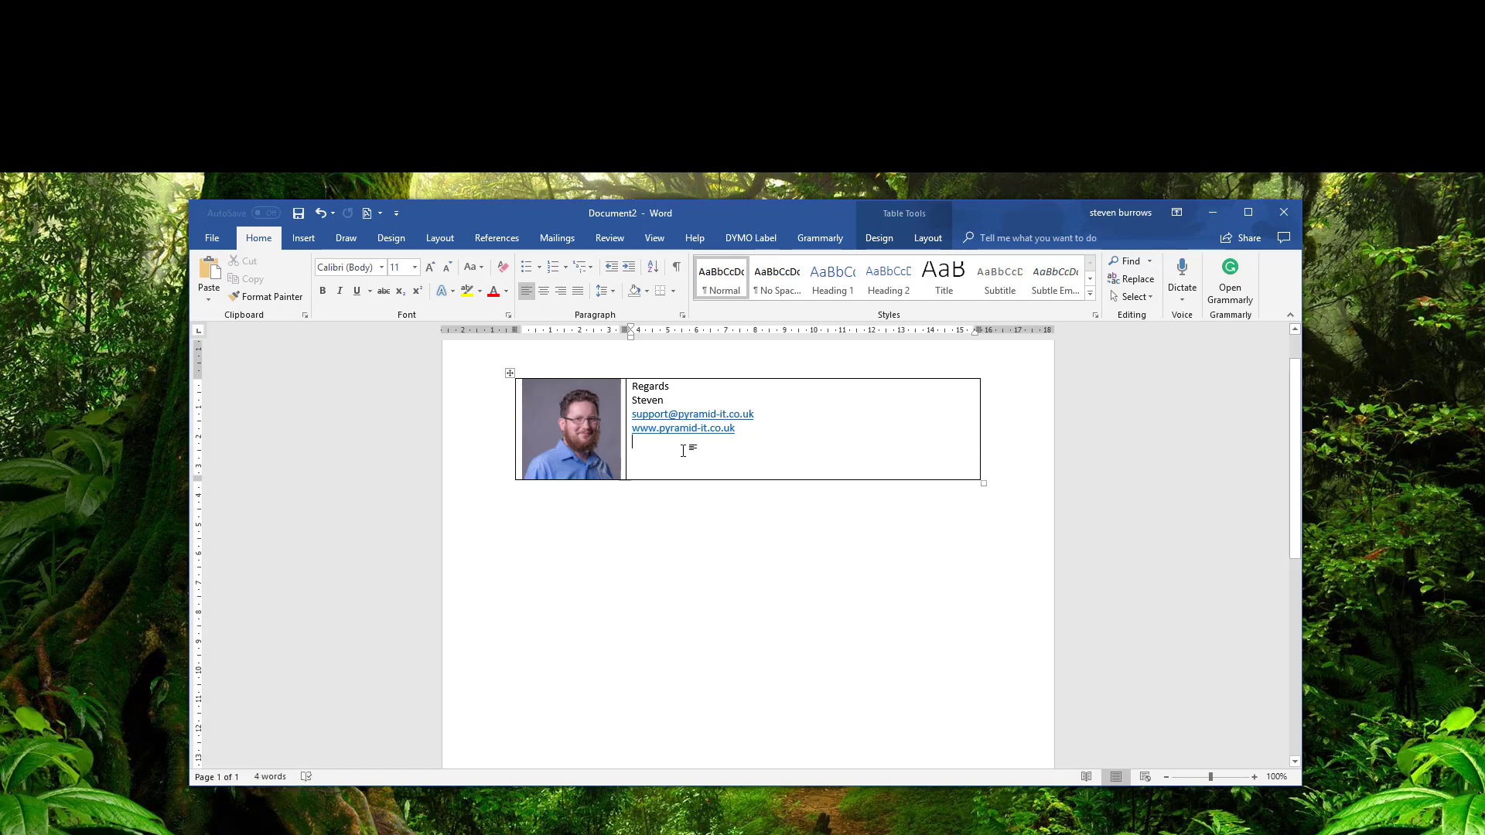
pyautogui.press('Return')
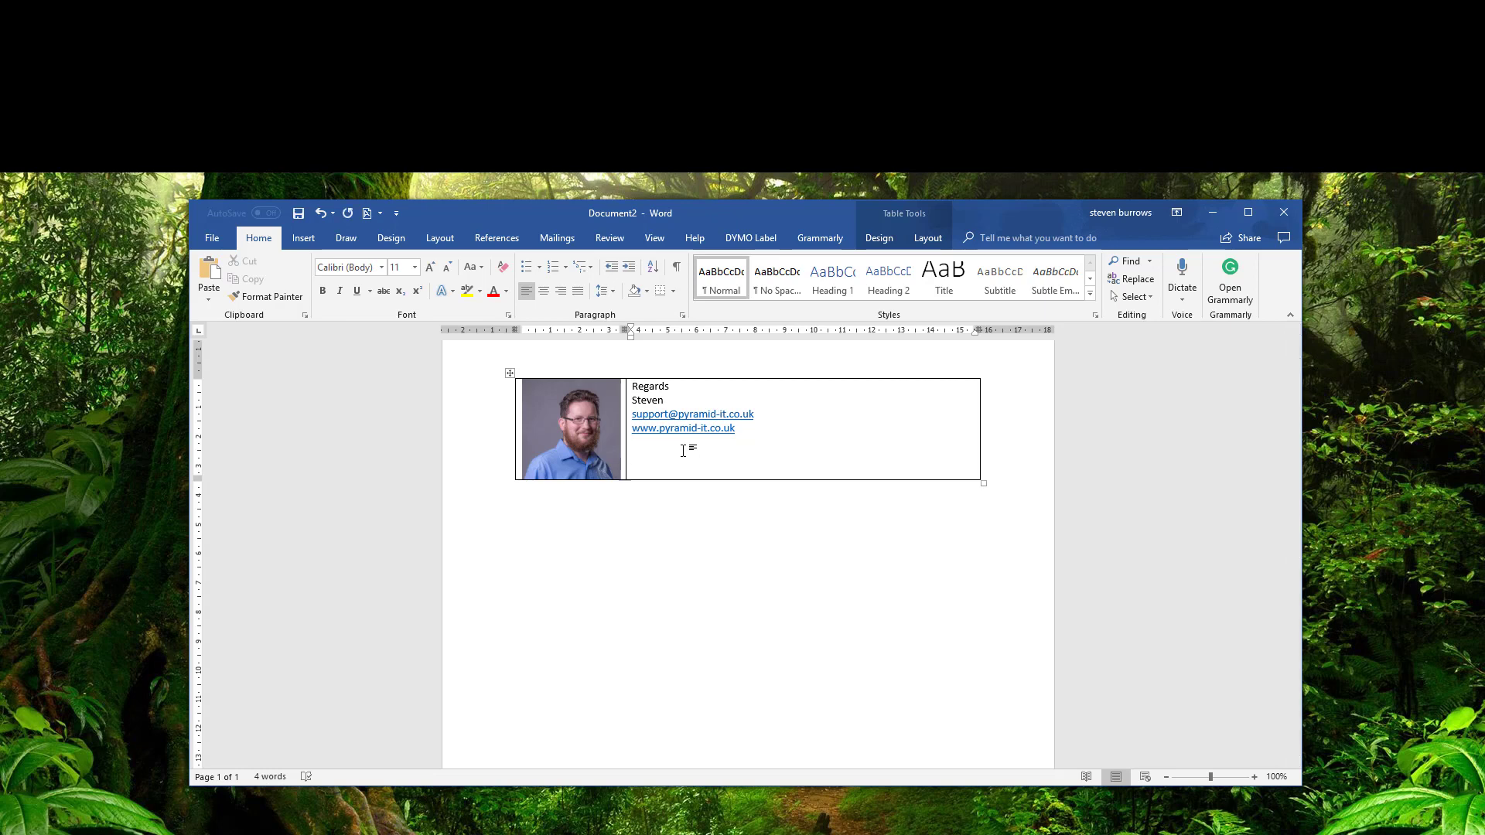
# Insert Facebook_logo_(square).png below the website link, shrunk to about 0.84 cm square.
pyautogui.click(314, 241)
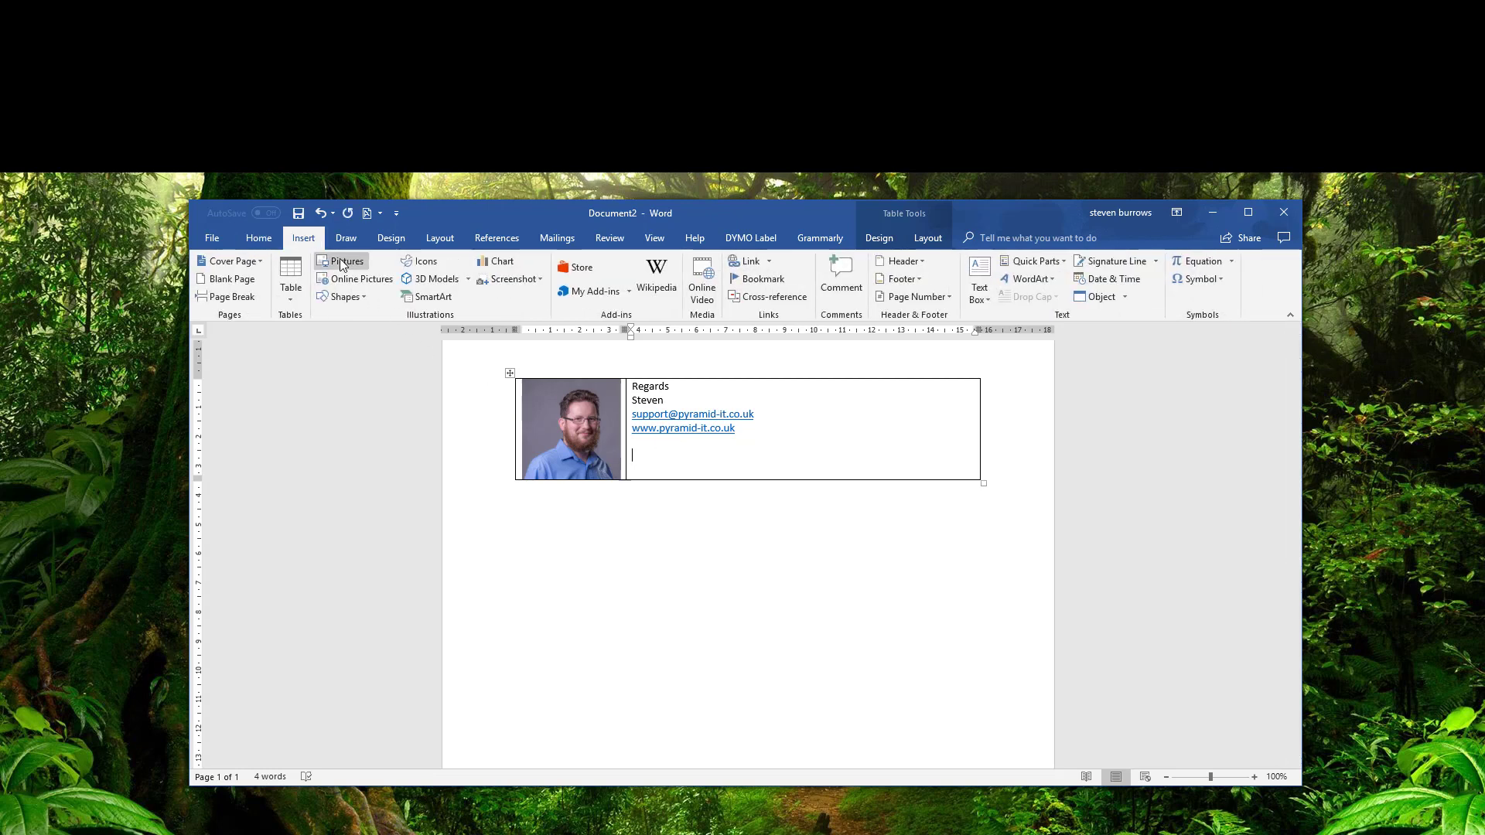
pyautogui.click(341, 263)
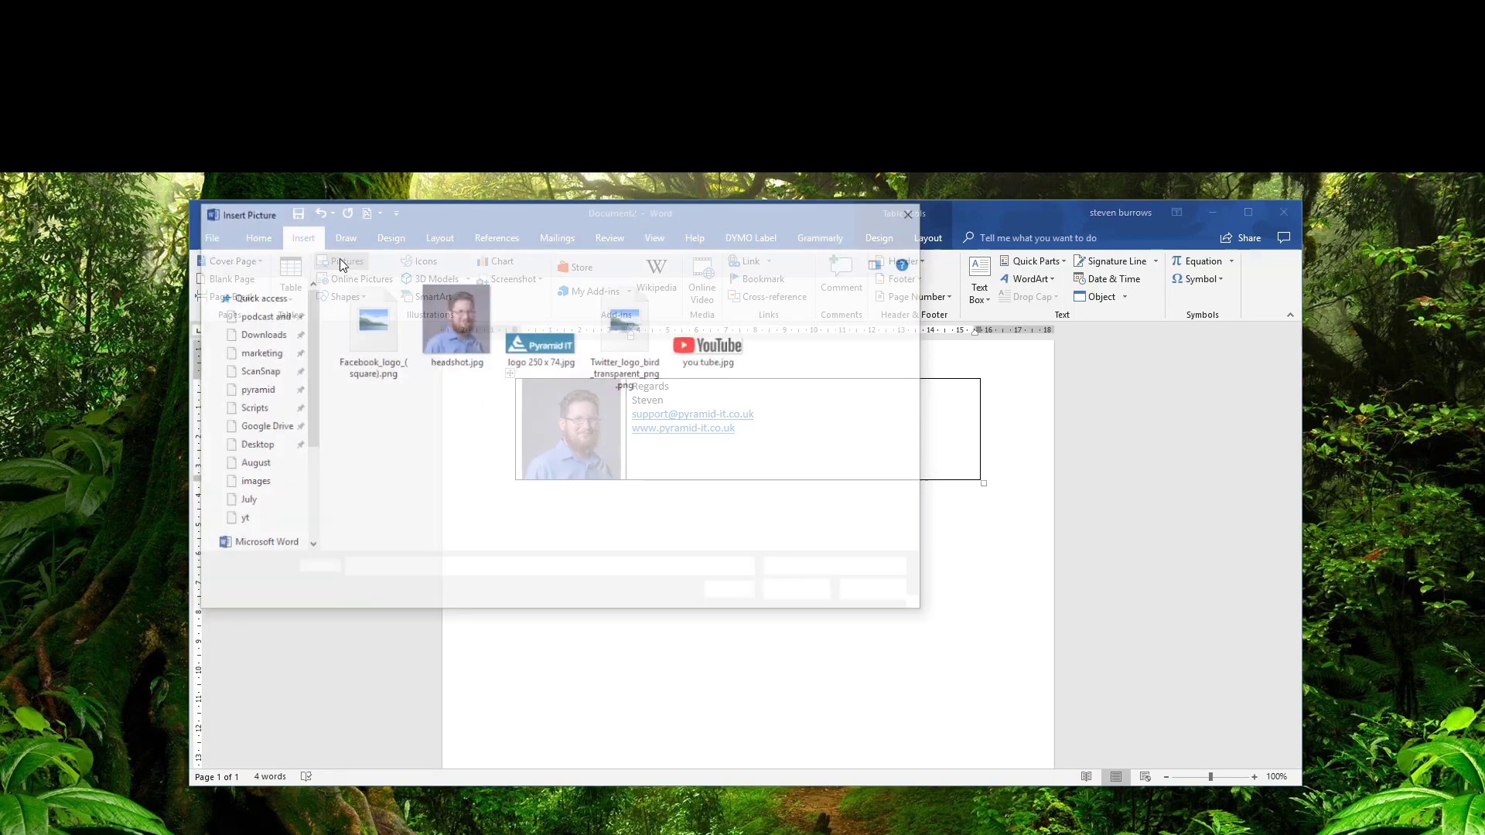
pyautogui.click(366, 320)
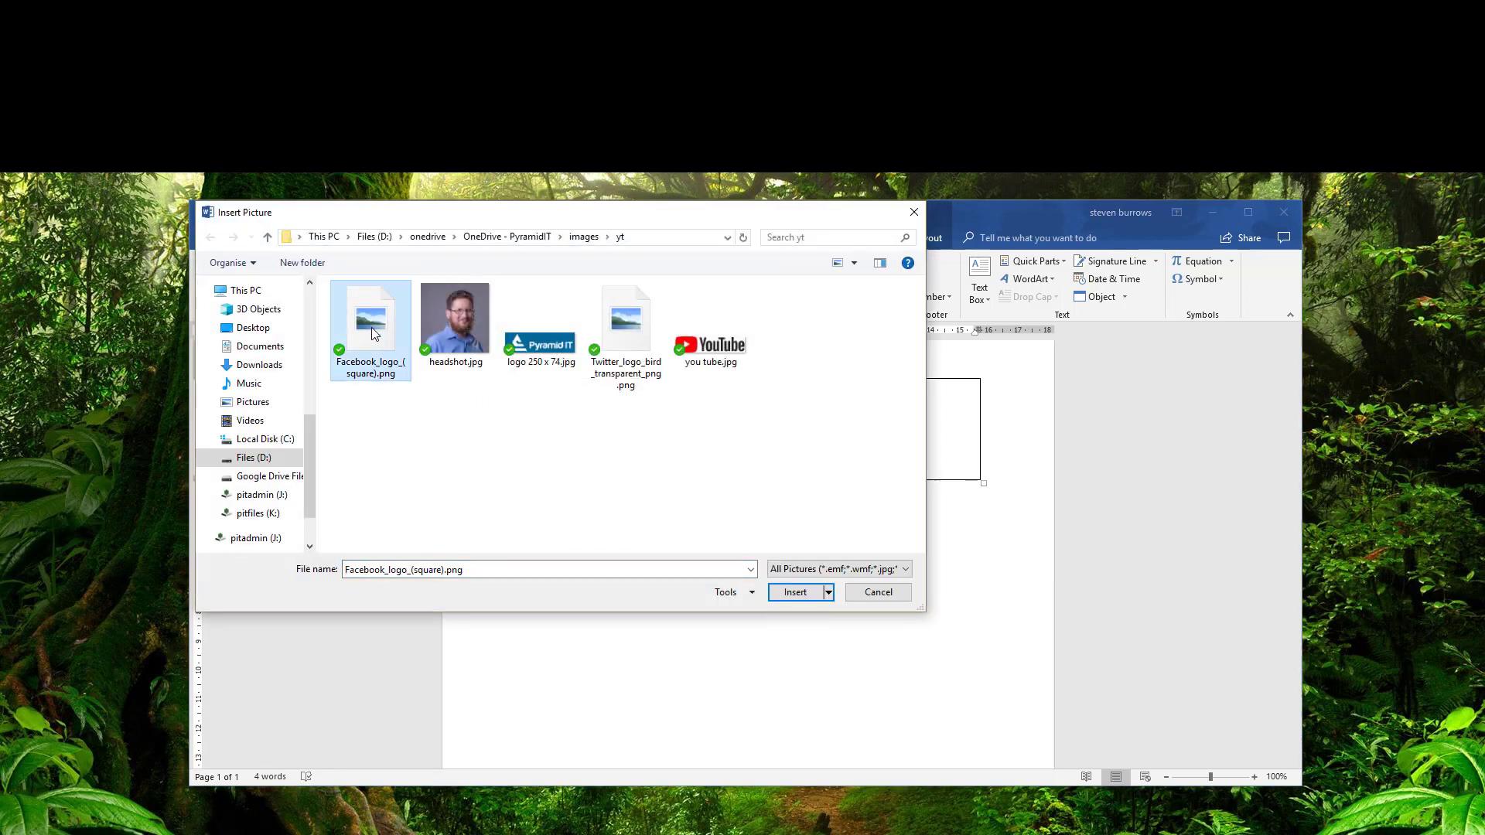
pyautogui.click(783, 591)
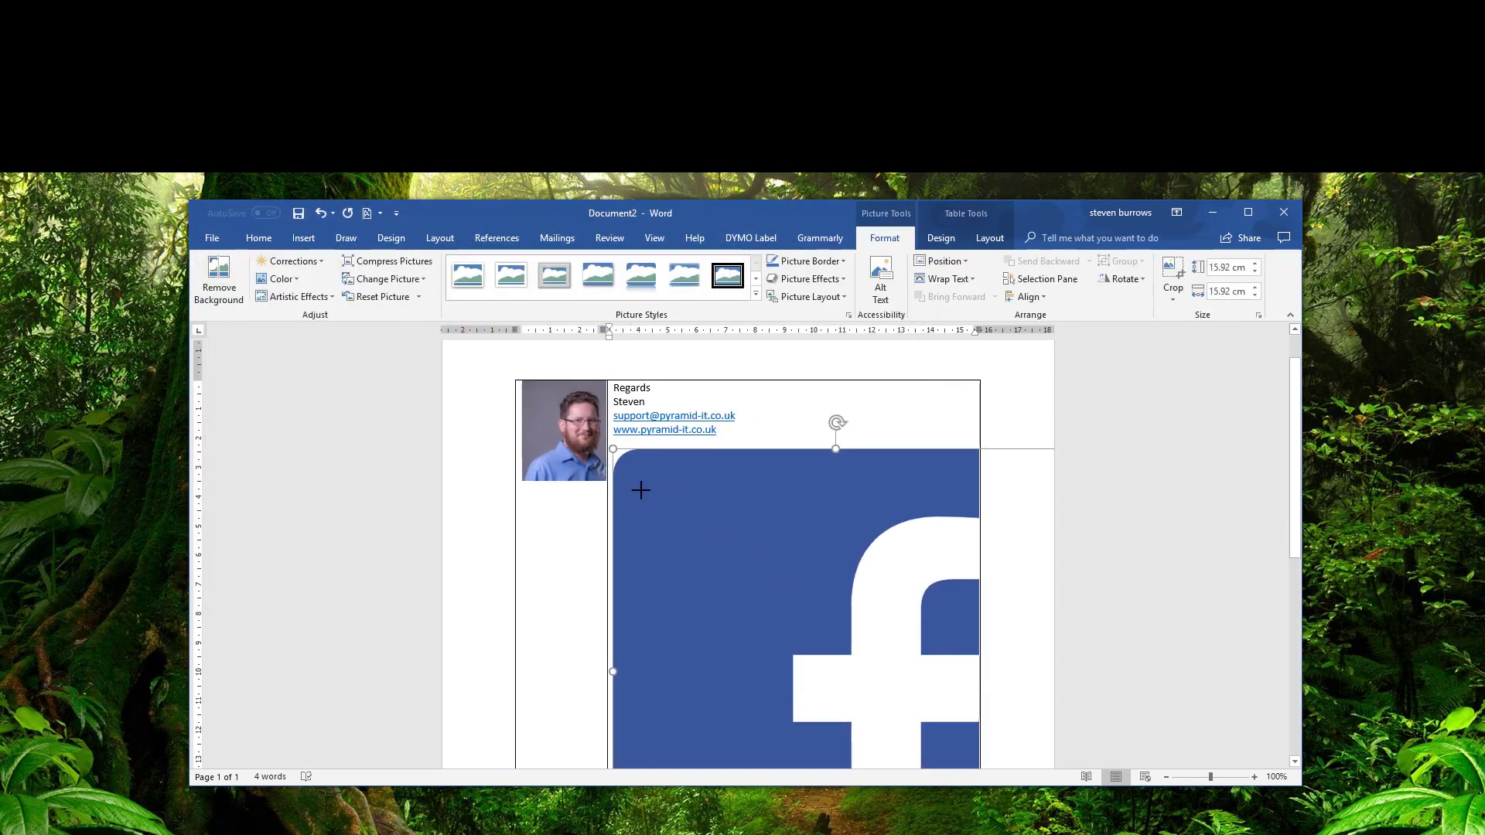
pyautogui.moveTo(640, 489); pyautogui.dragTo(779, 531)
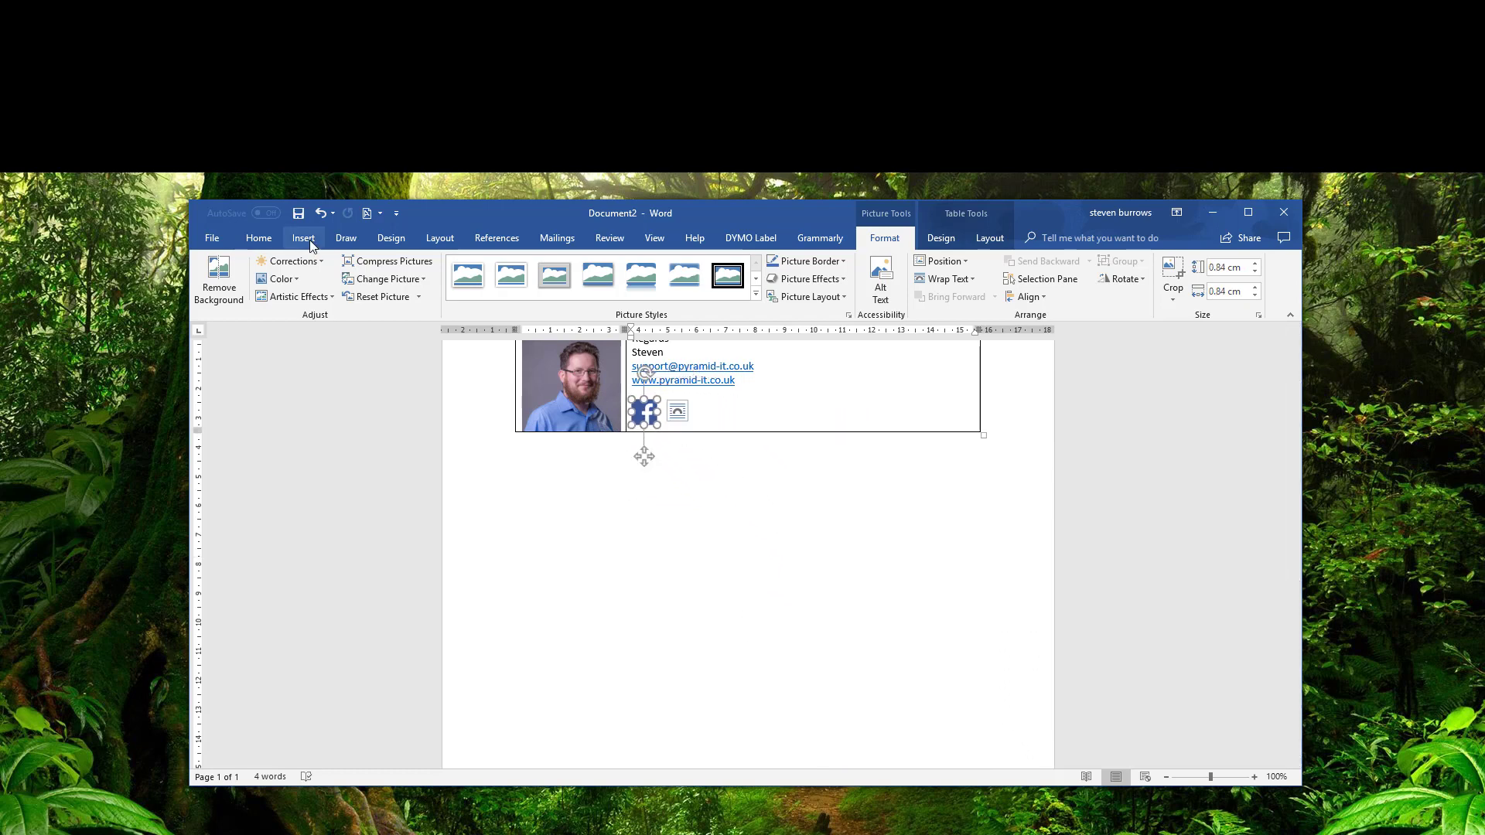
pyautogui.click(696, 411)
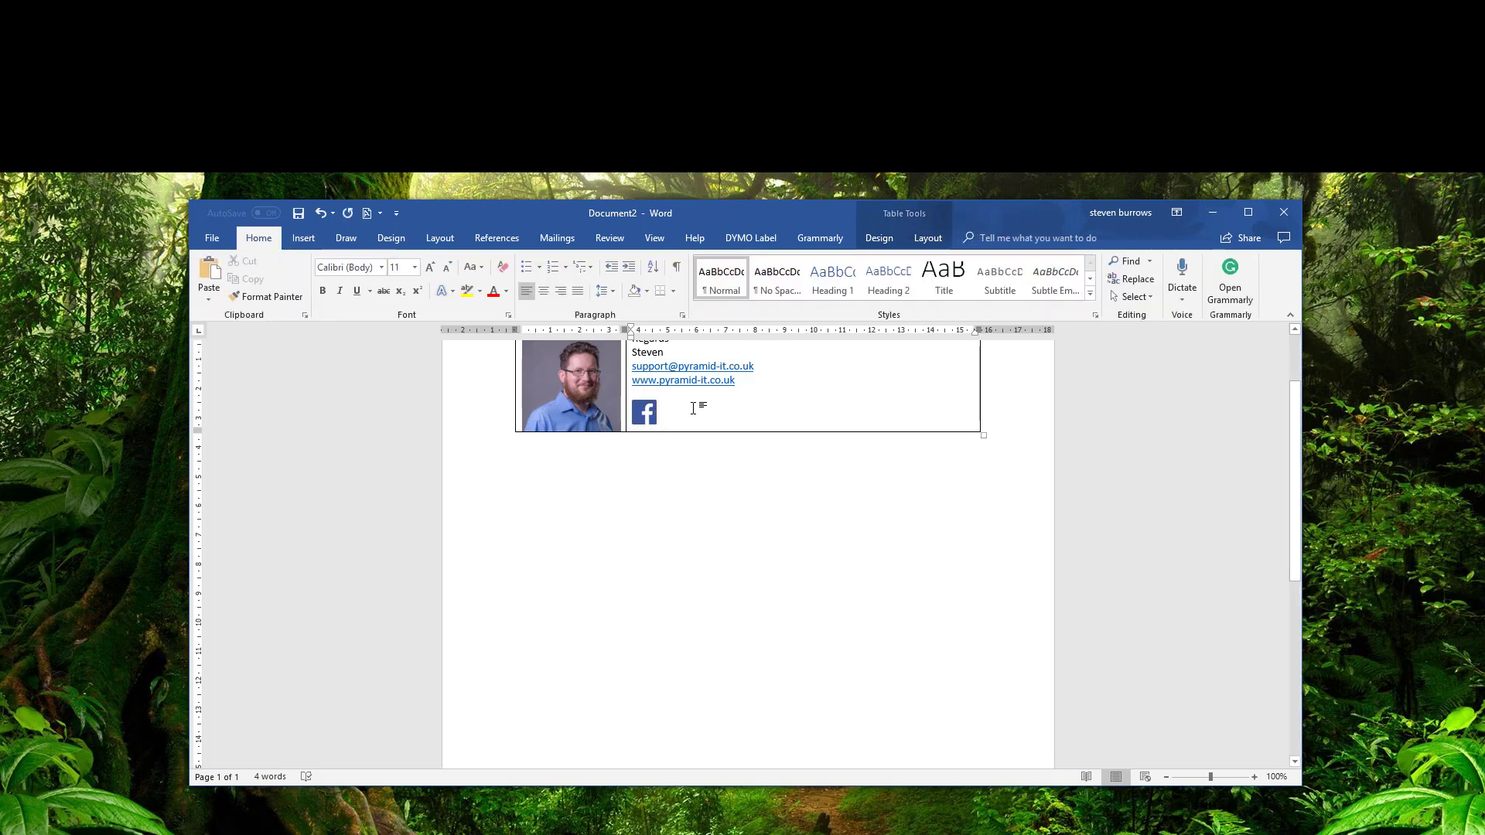
# Insert the Twitter bird logo beside the Facebook icon, shrunk to about 0.81 × 0.99 cm.
pyautogui.click(305, 238)
pyautogui.click(321, 264)
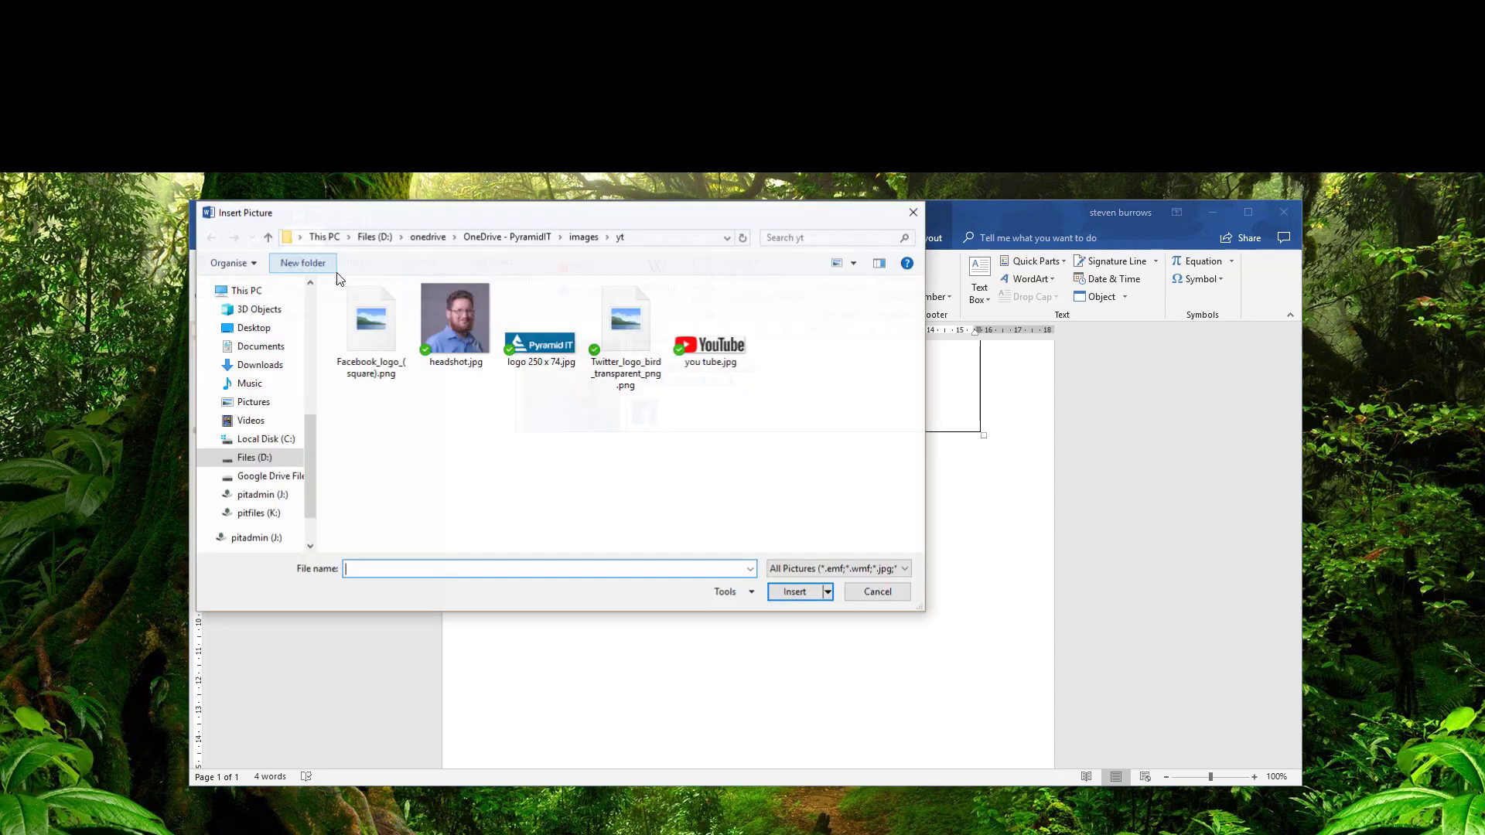
pyautogui.doubleClick(629, 336)
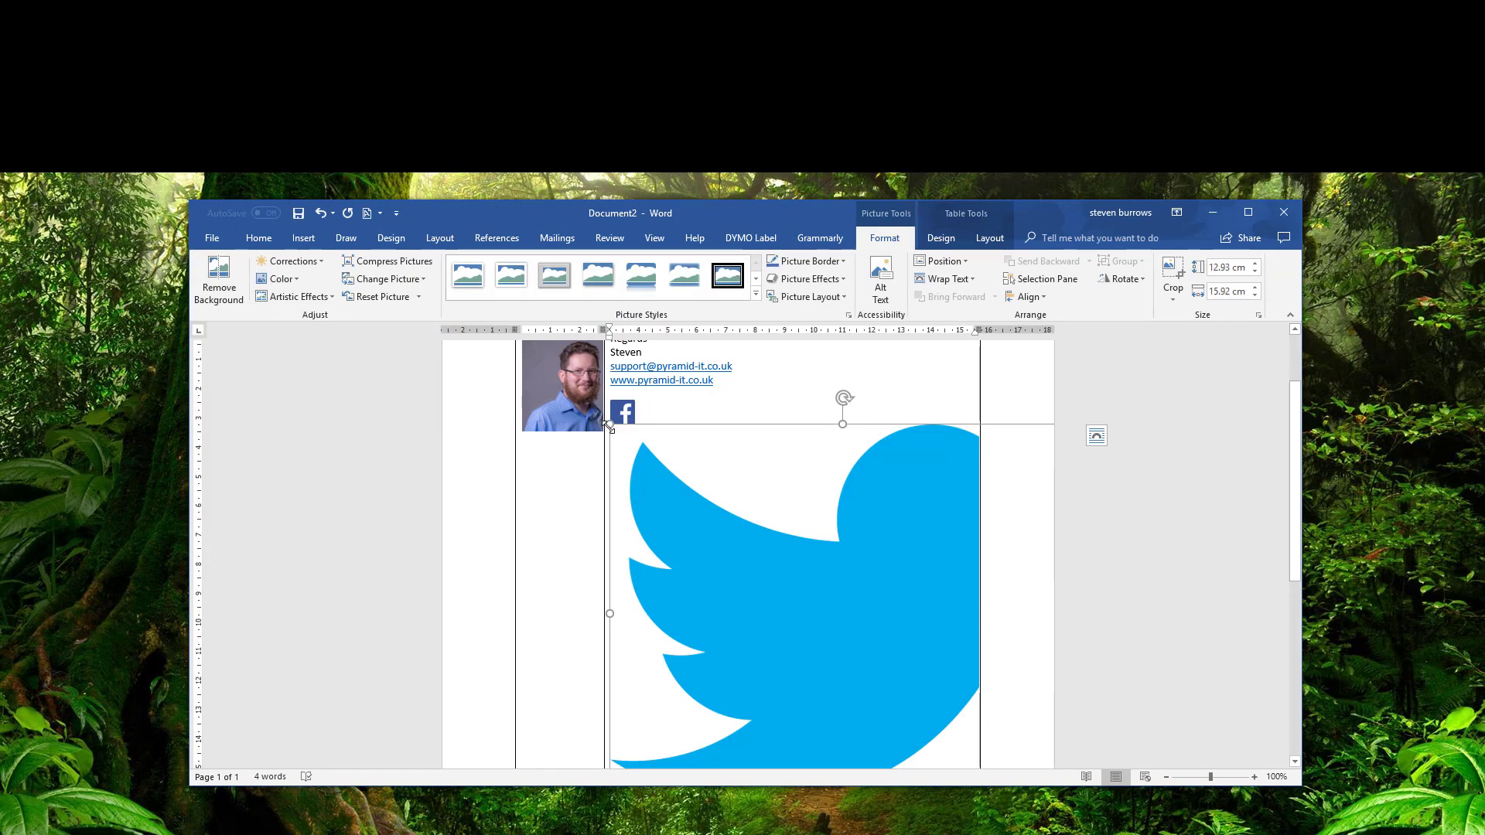
pyautogui.moveTo(742, 547); pyautogui.dragTo(934, 680)
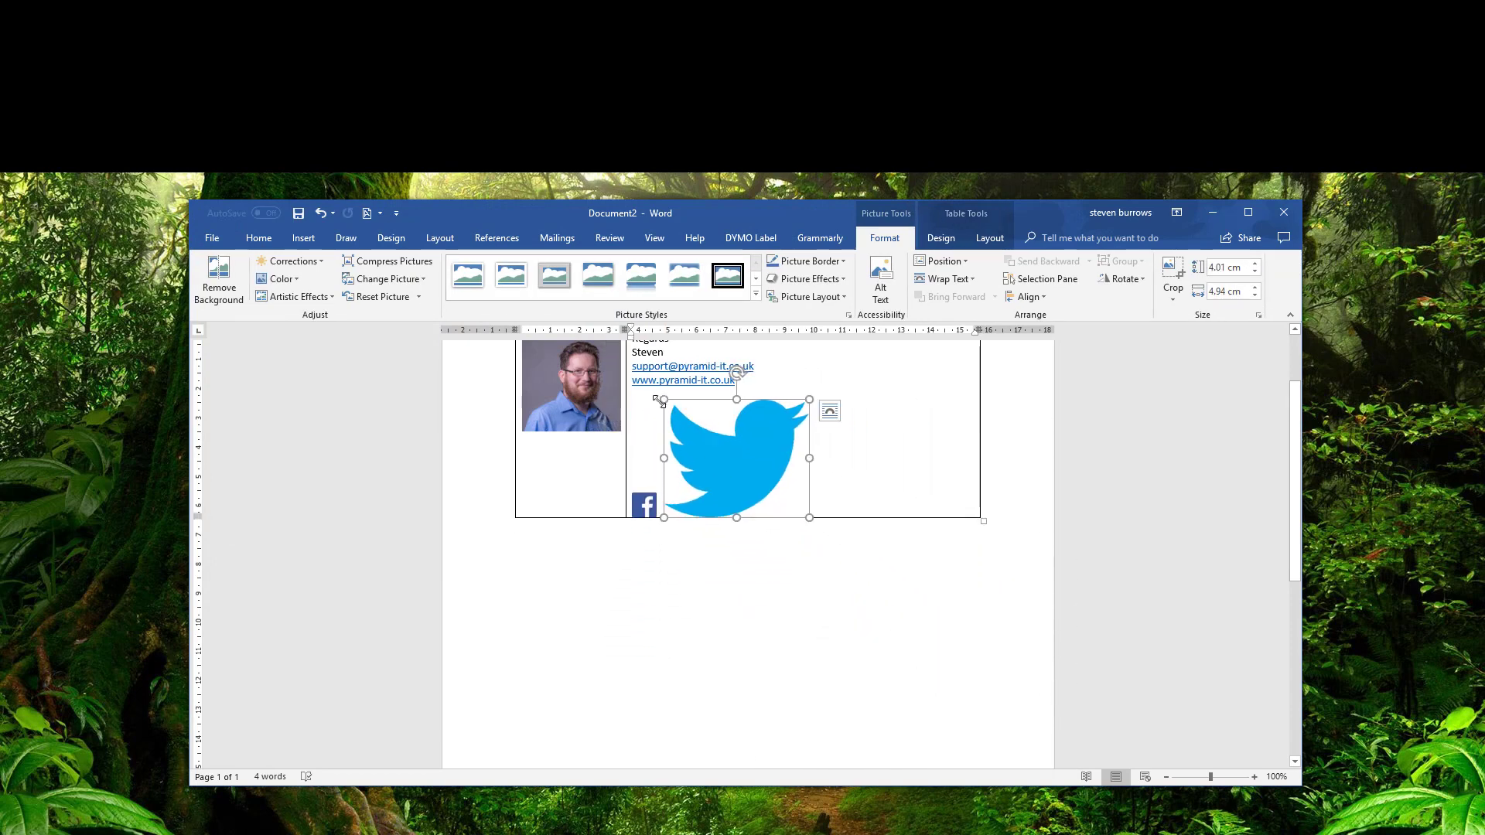
pyautogui.moveTo(661, 399); pyautogui.dragTo(799, 434)
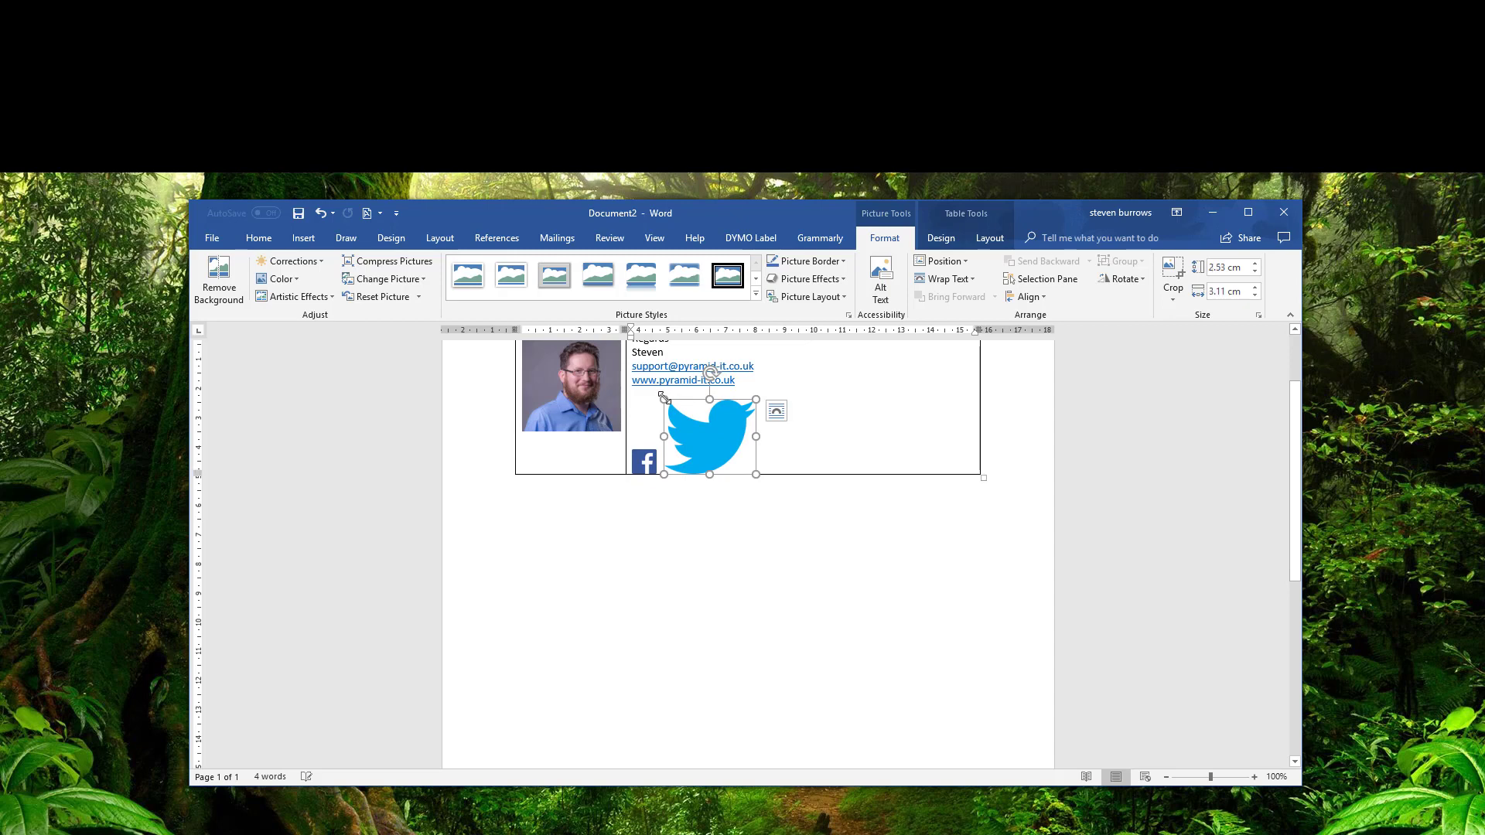
pyautogui.moveTo(669, 401)
pyautogui.mouseDown()
pyautogui.moveTo(710, 435)
pyautogui.moveTo(690, 418)
pyautogui.mouseUp()
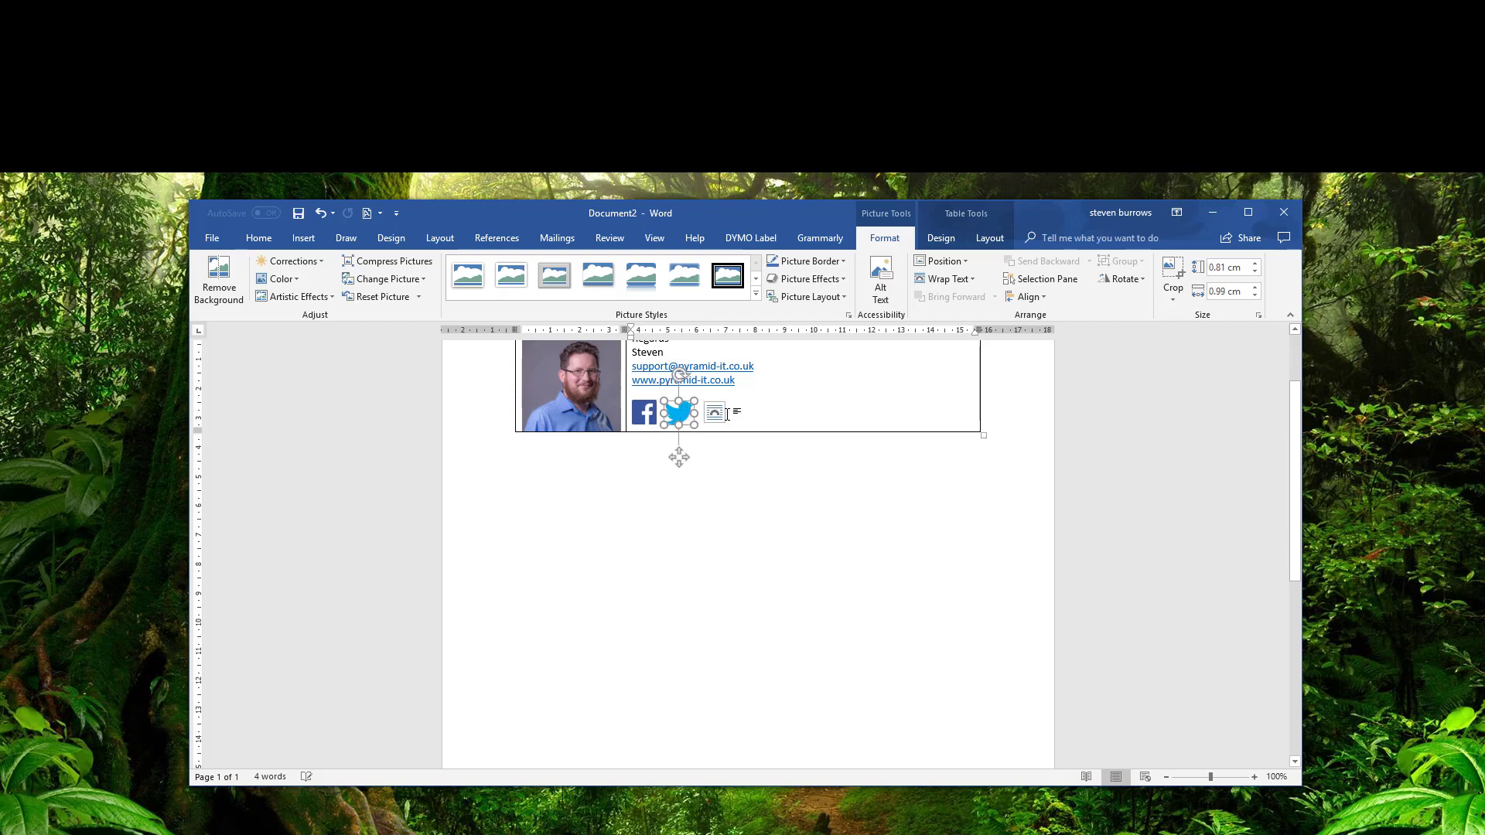
pyautogui.click(728, 415)
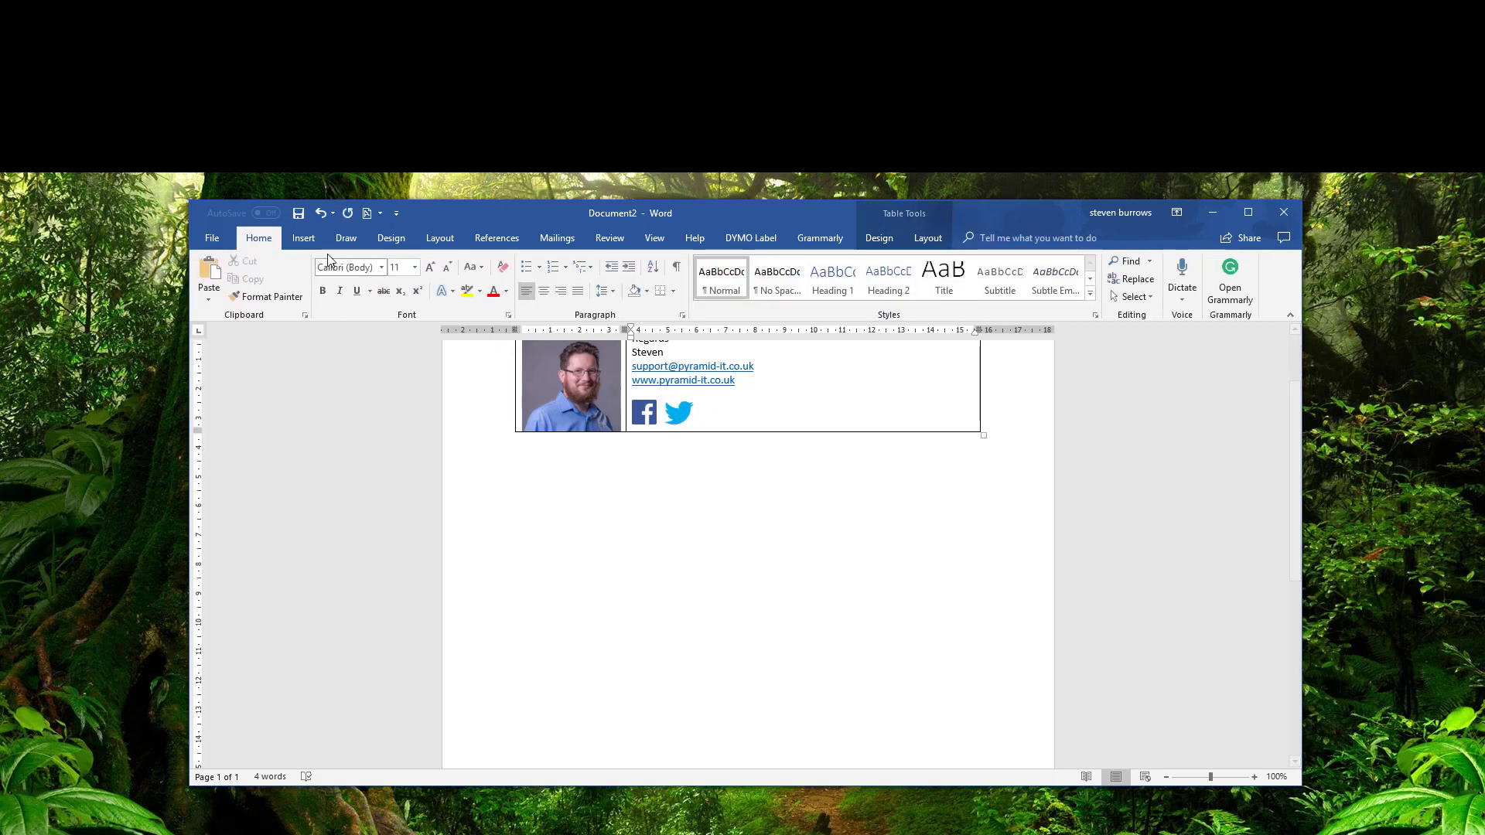
# Insert youtube.jpg as the third social icon after the Twitter bird.
pyautogui.click(302, 238)
pyautogui.click(347, 262)
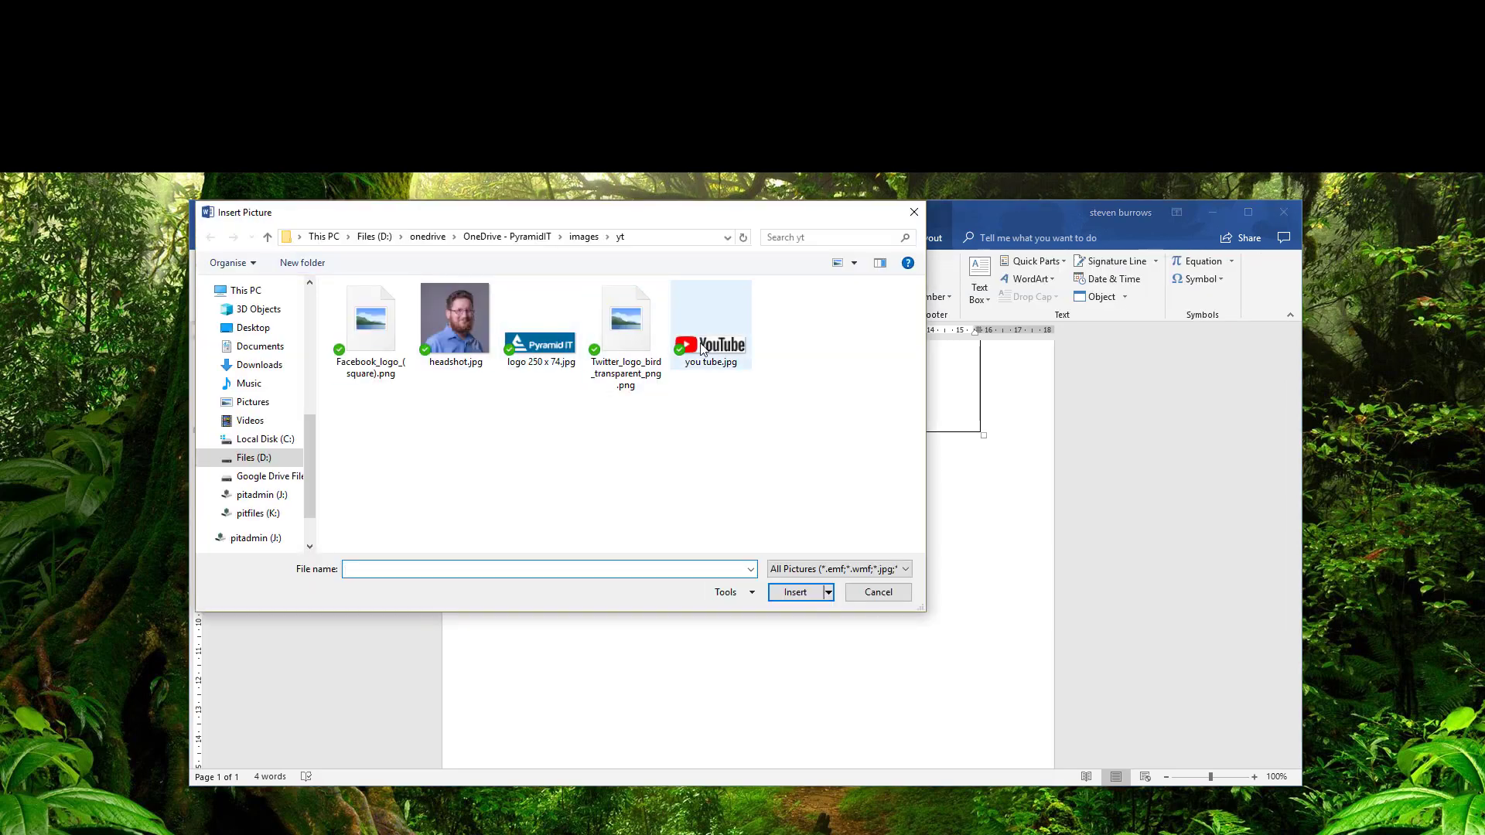
pyautogui.doubleClick(708, 345)
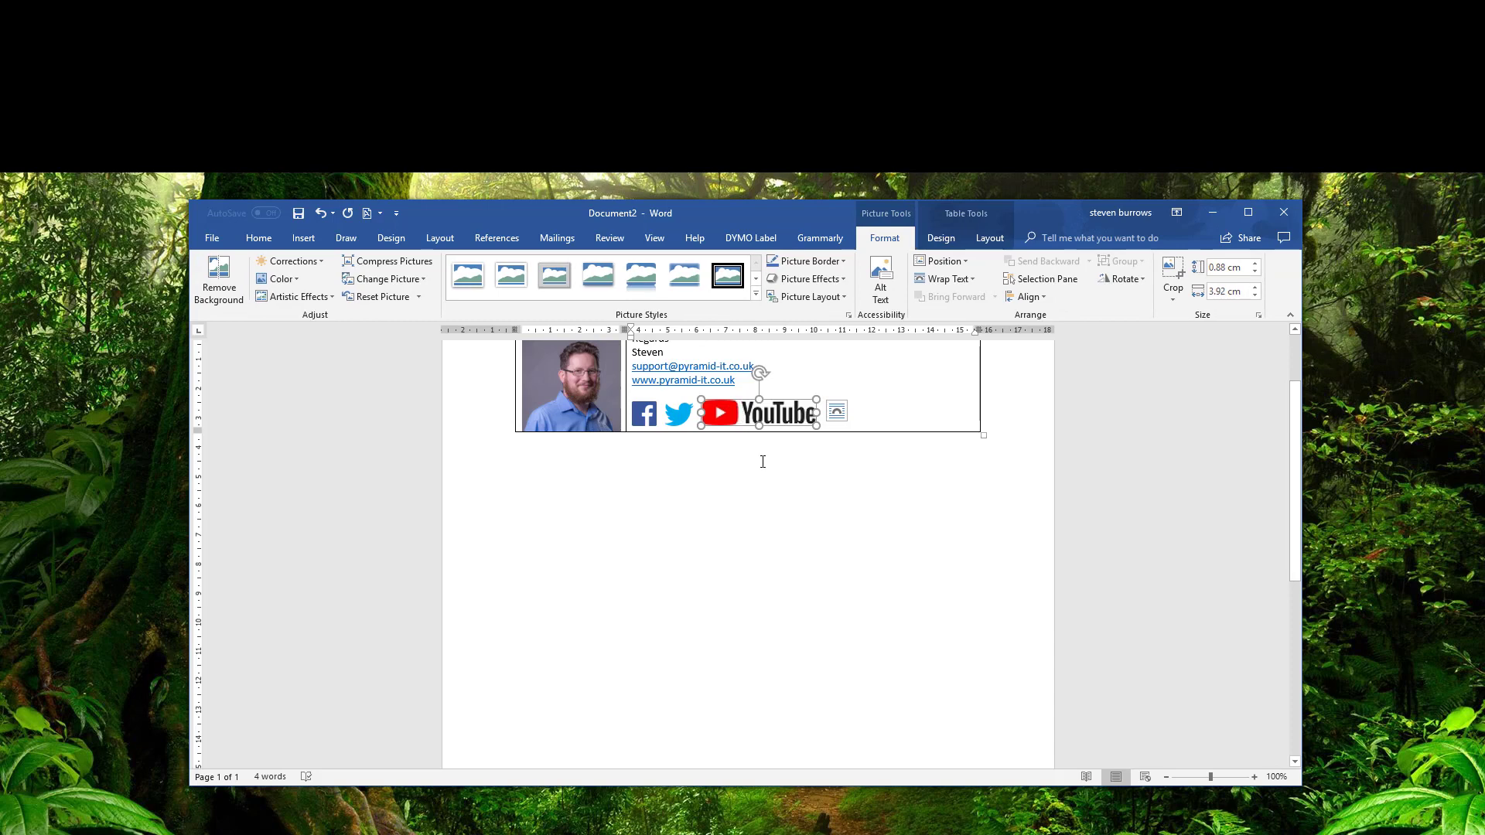
pyautogui.click(762, 463)
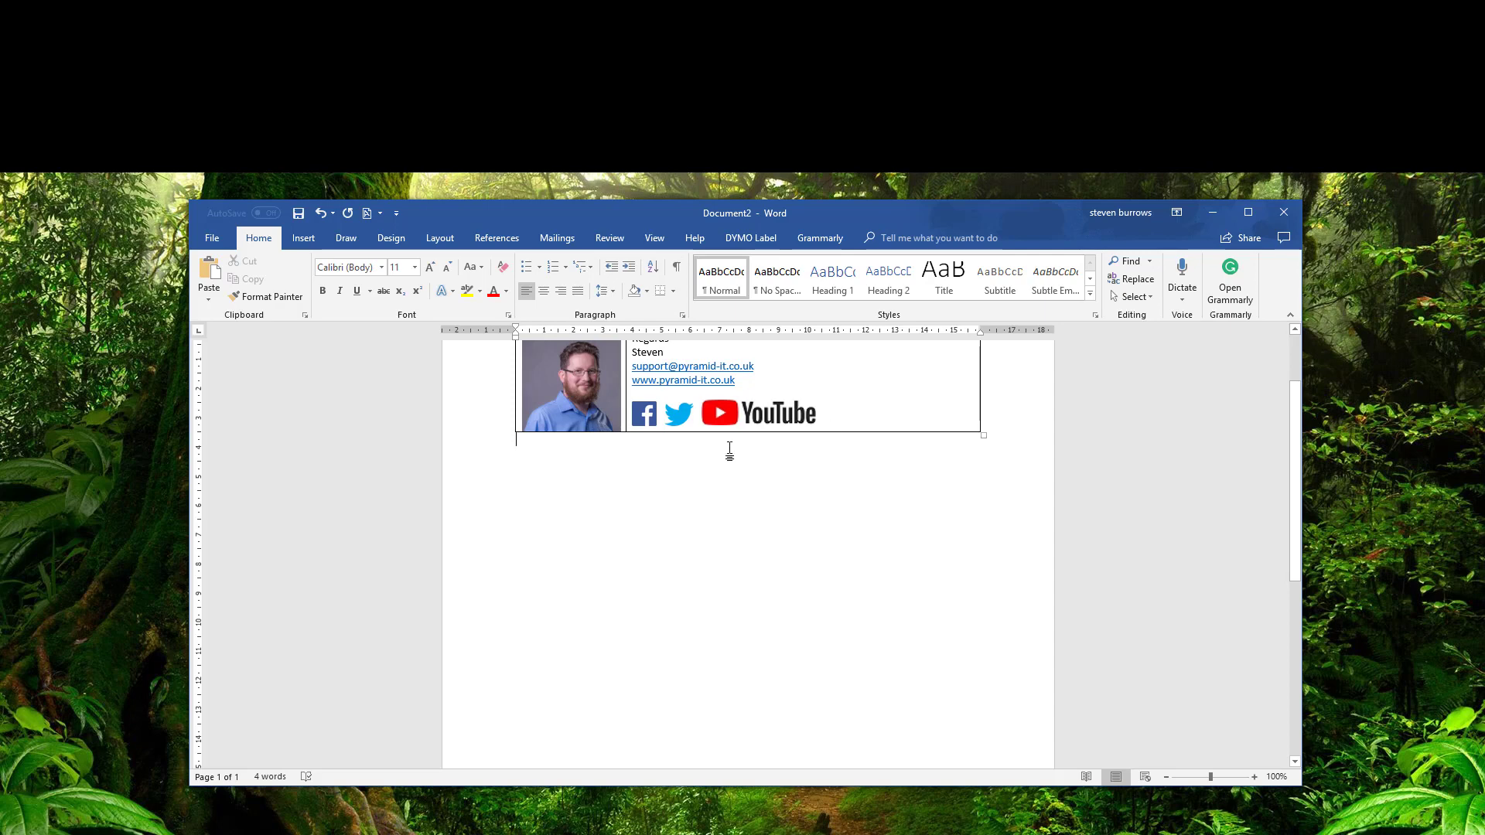
pyautogui.click(642, 419)
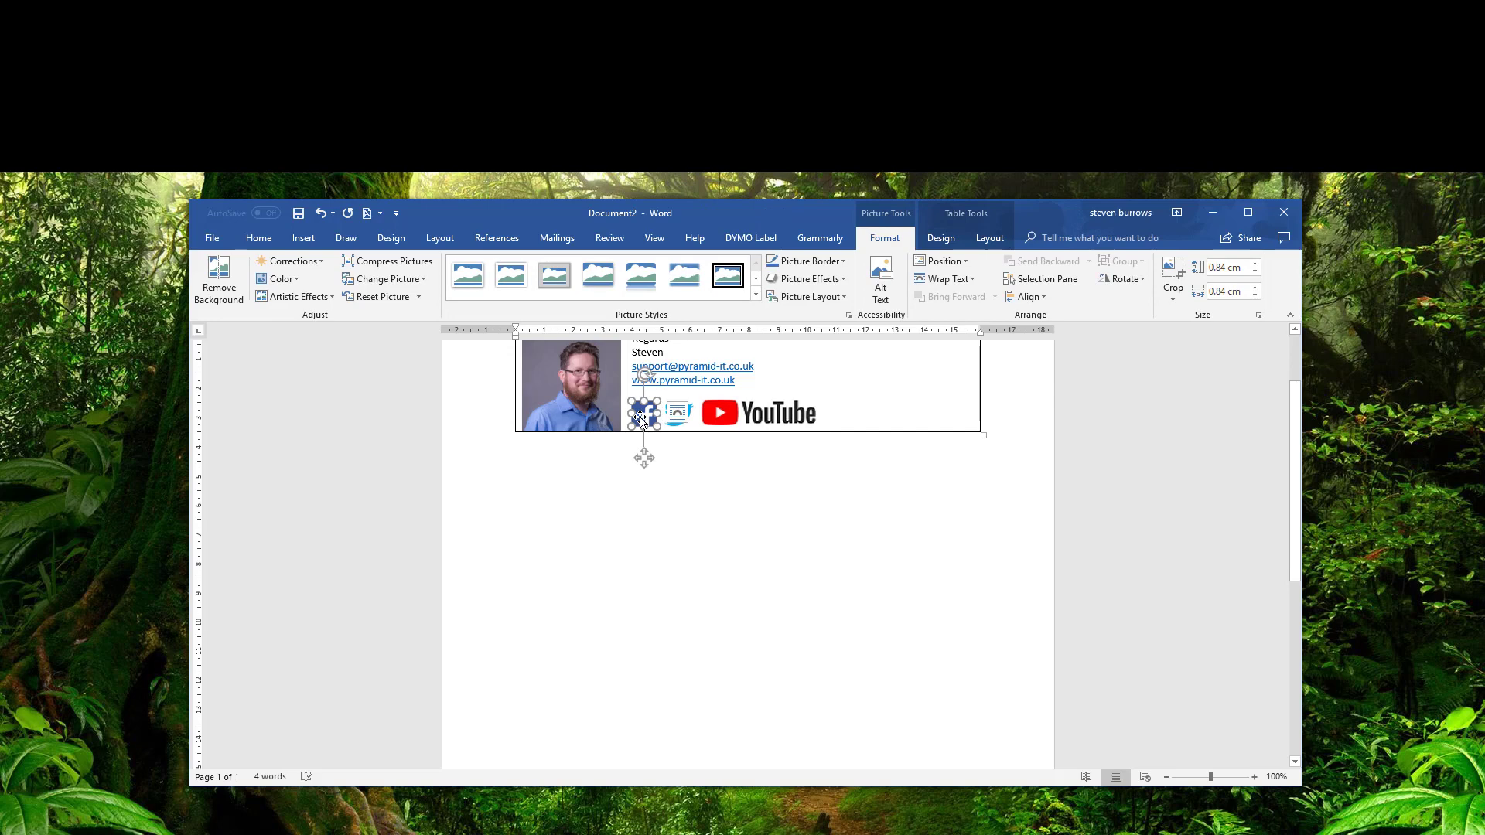
# Link the Facebook icon to the company's Facebook page.
pyautogui.click(304, 238)
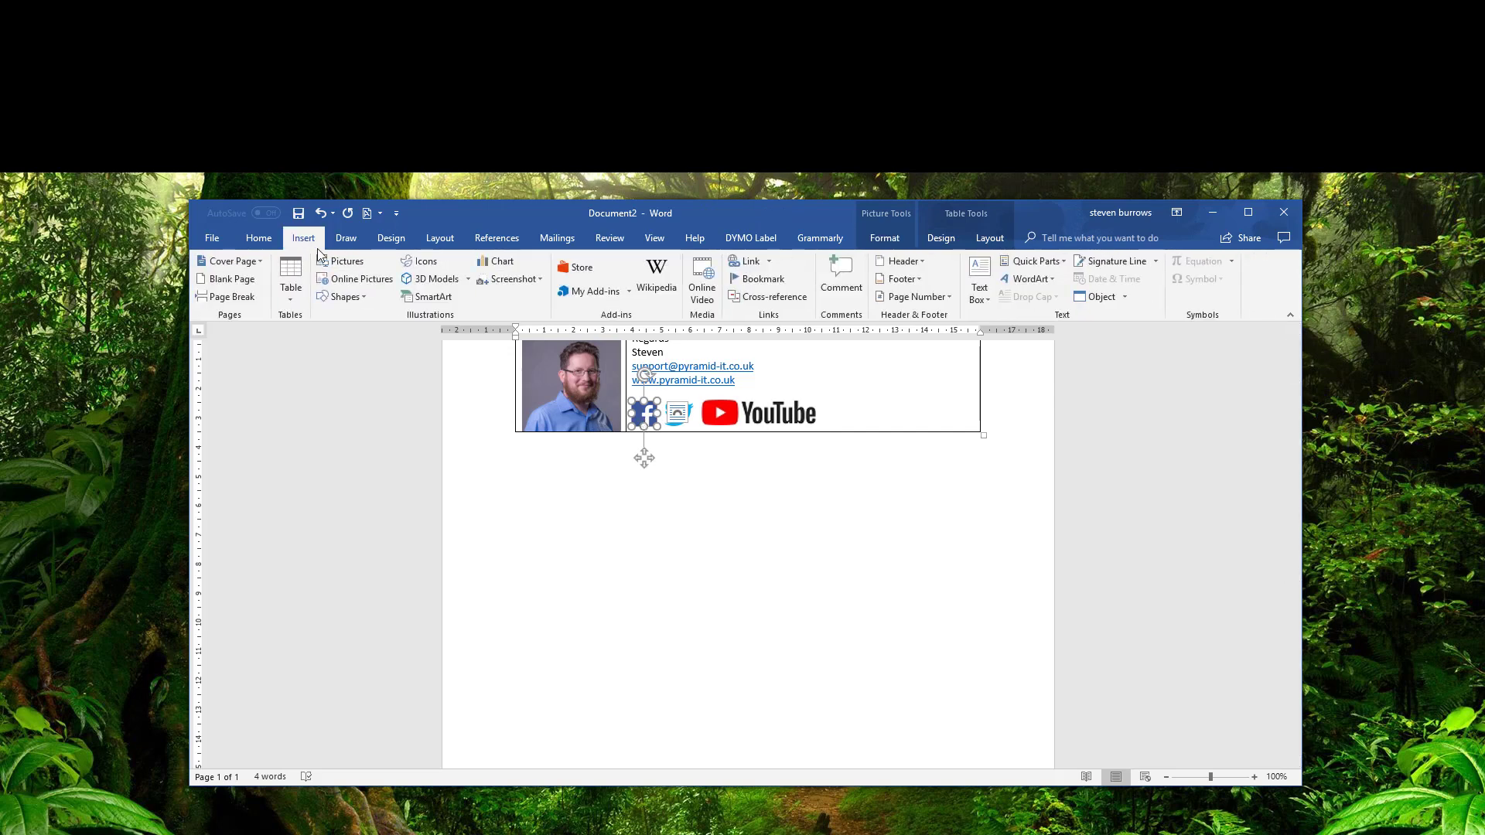
pyautogui.click(739, 260)
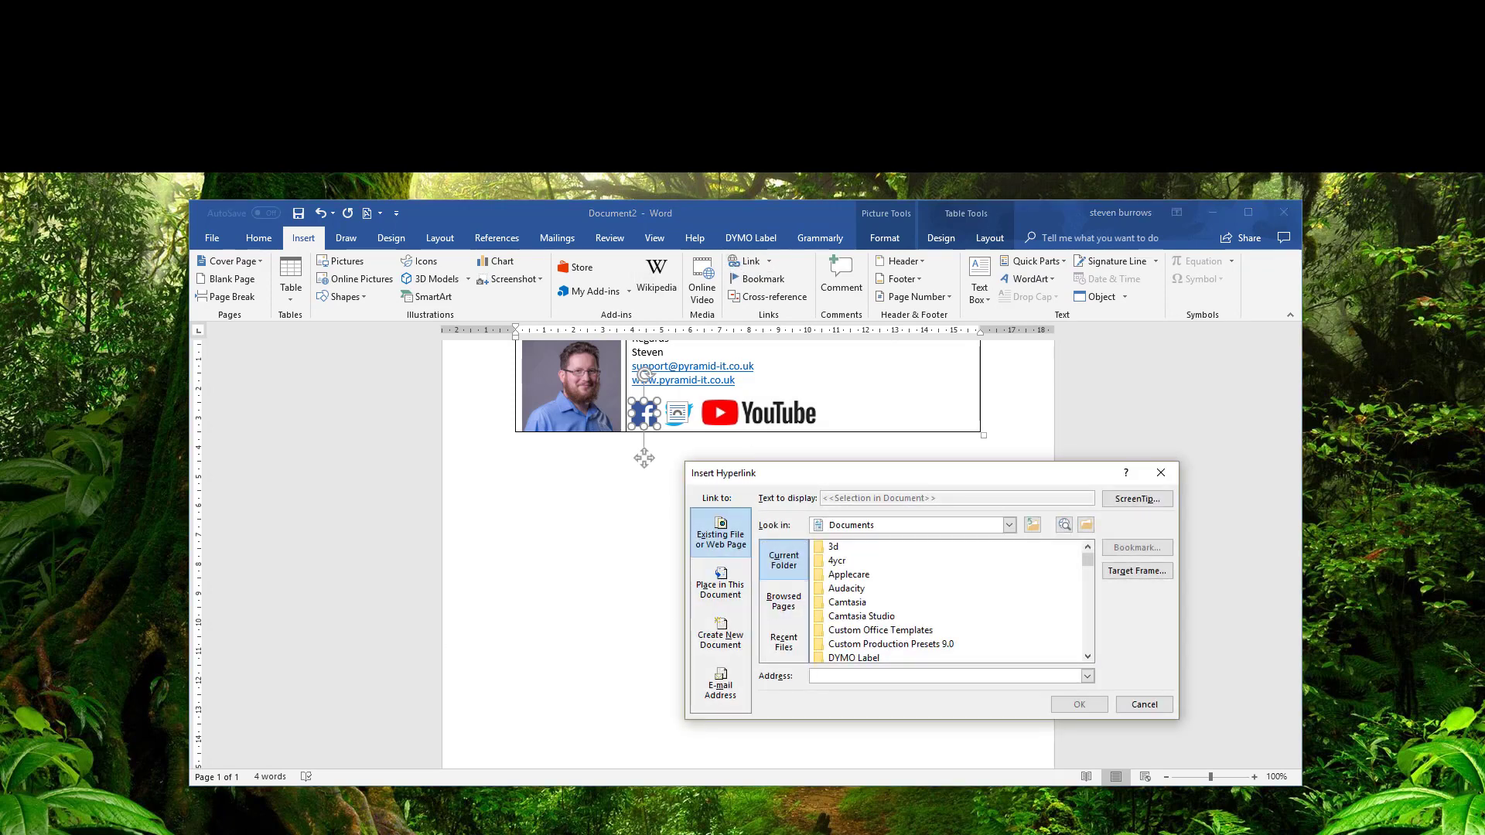
pyautogui.hotkey('alt', 'Tab')
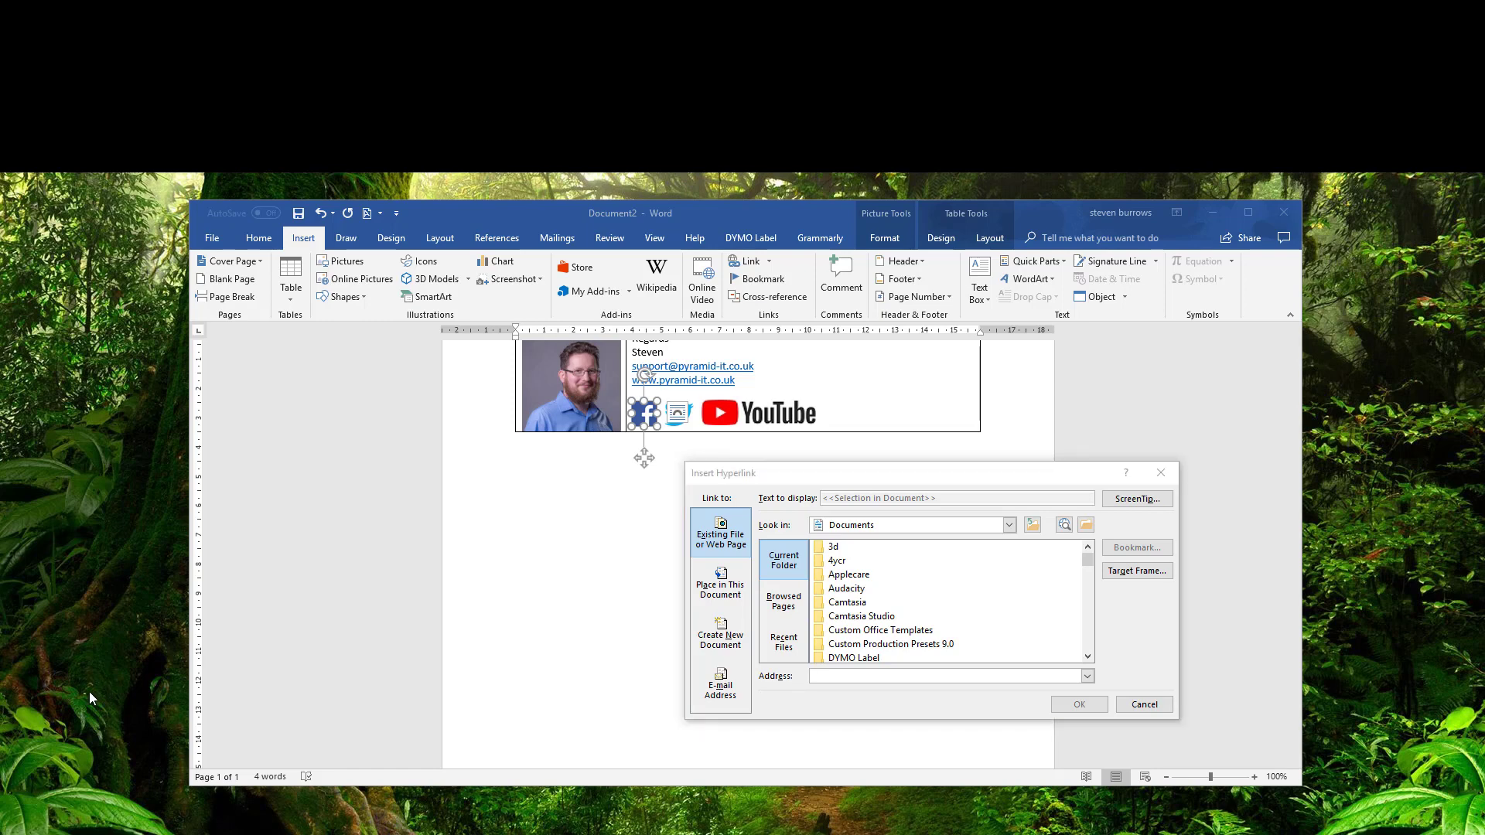
pyautogui.click(842, 678)
pyautogui.write('https://www.facebook.com/Pyramidit')
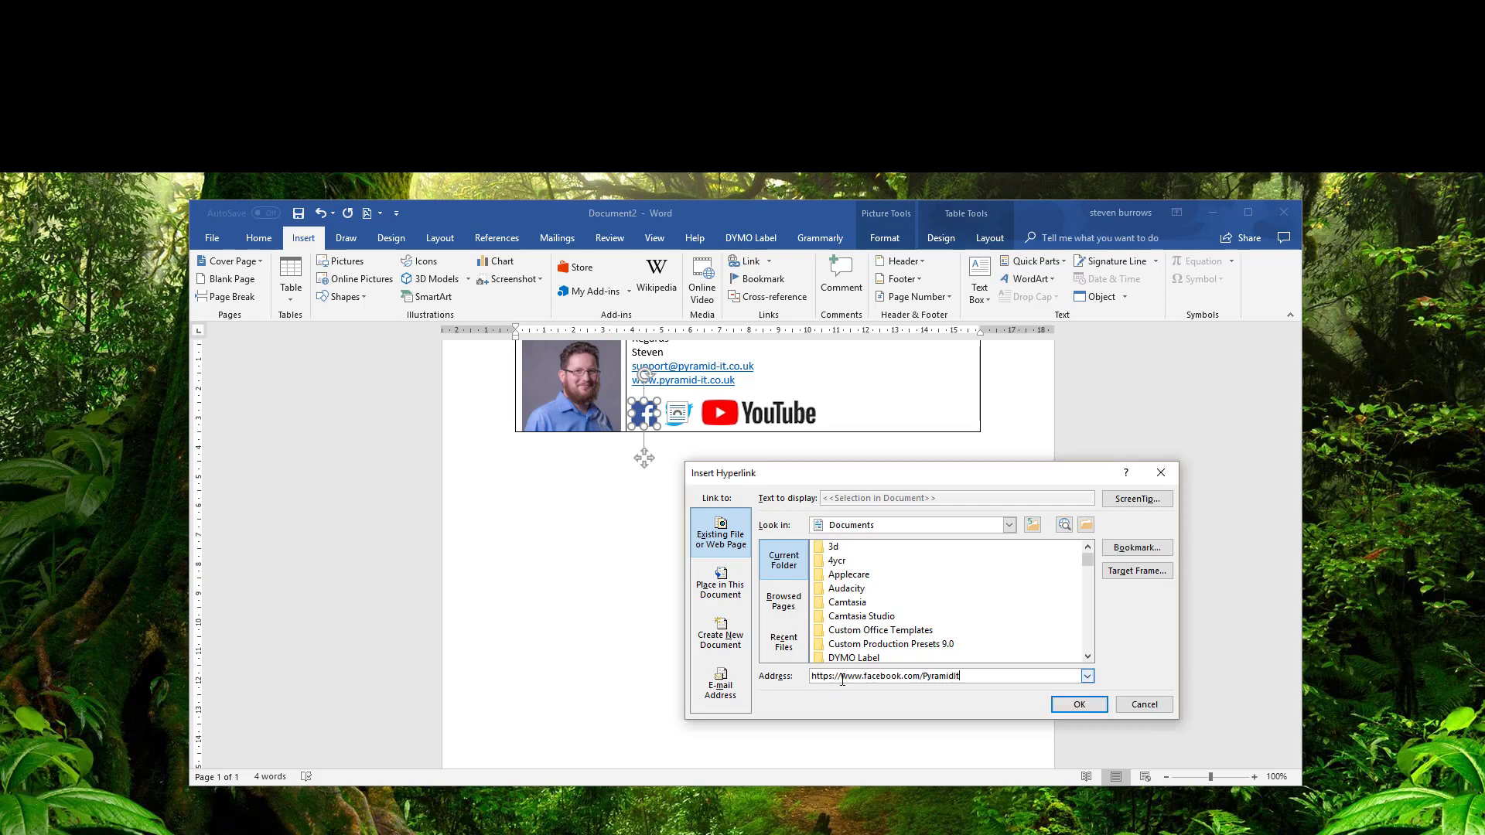
pyautogui.press('Return')
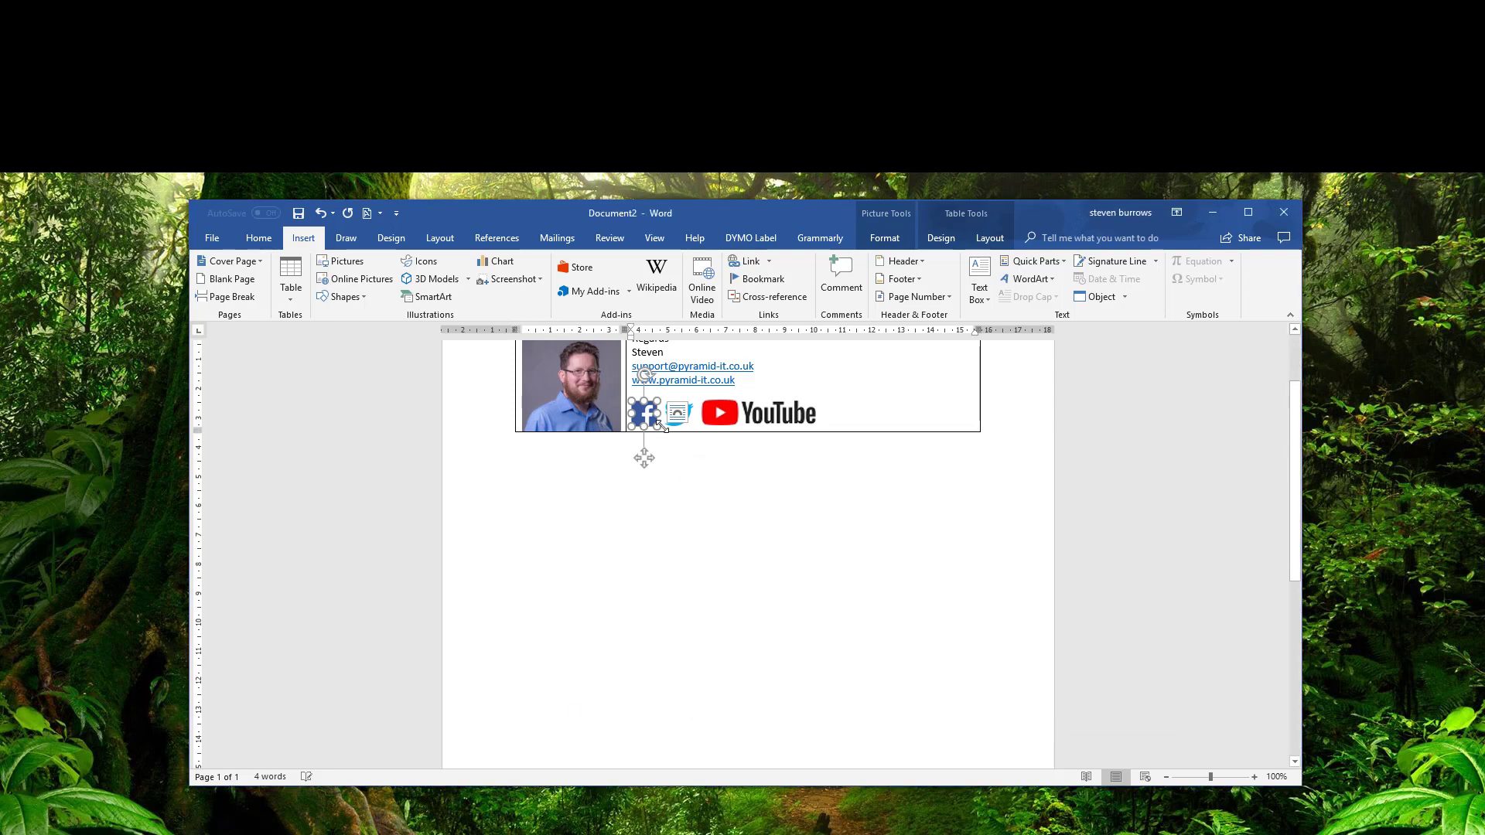
pyautogui.click(696, 461)
# Link the Twitter icon to the company's Twitter page.
pyautogui.click(671, 424)
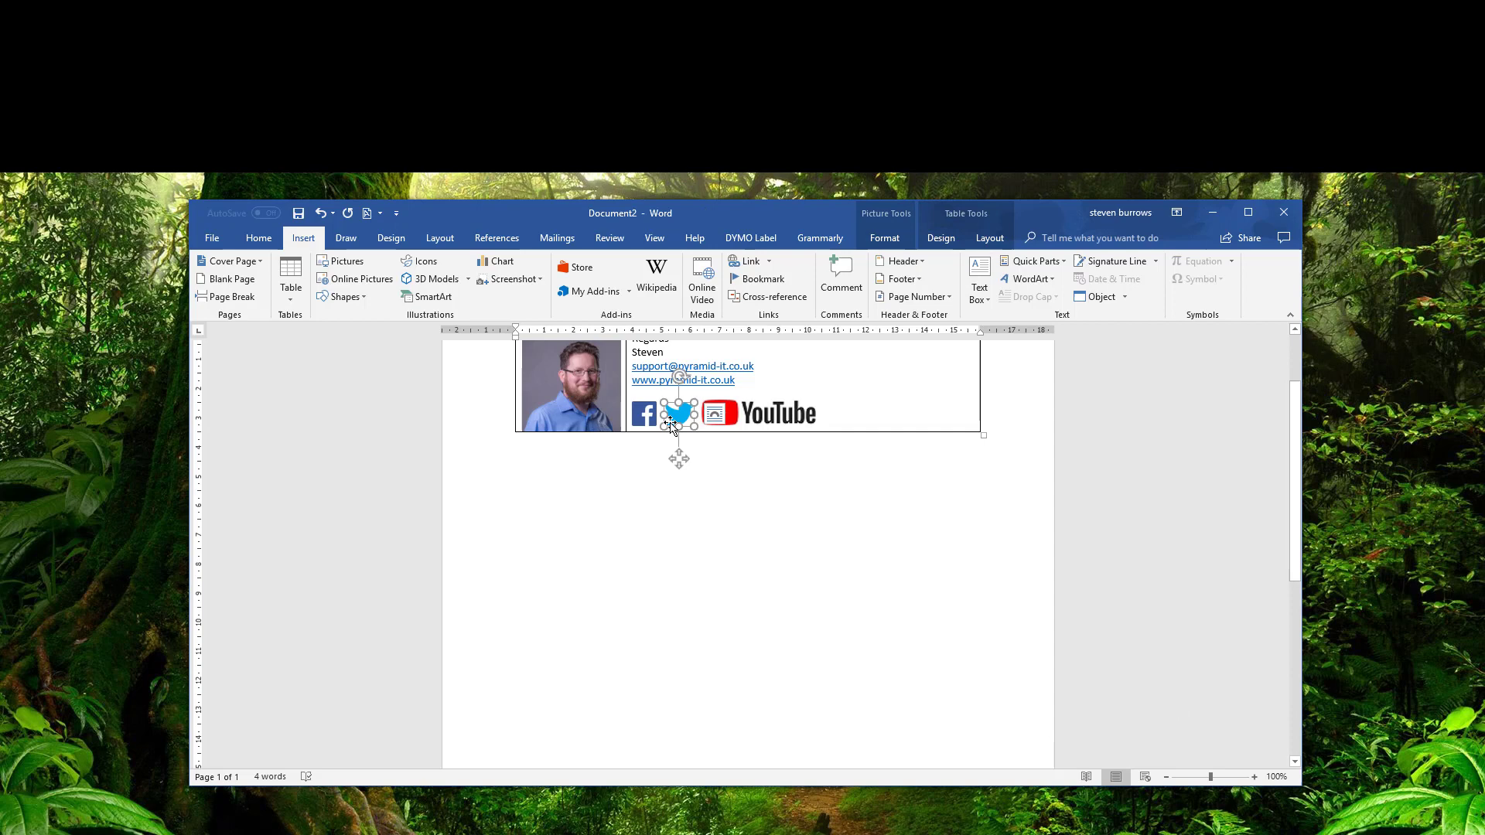
pyautogui.click(750, 262)
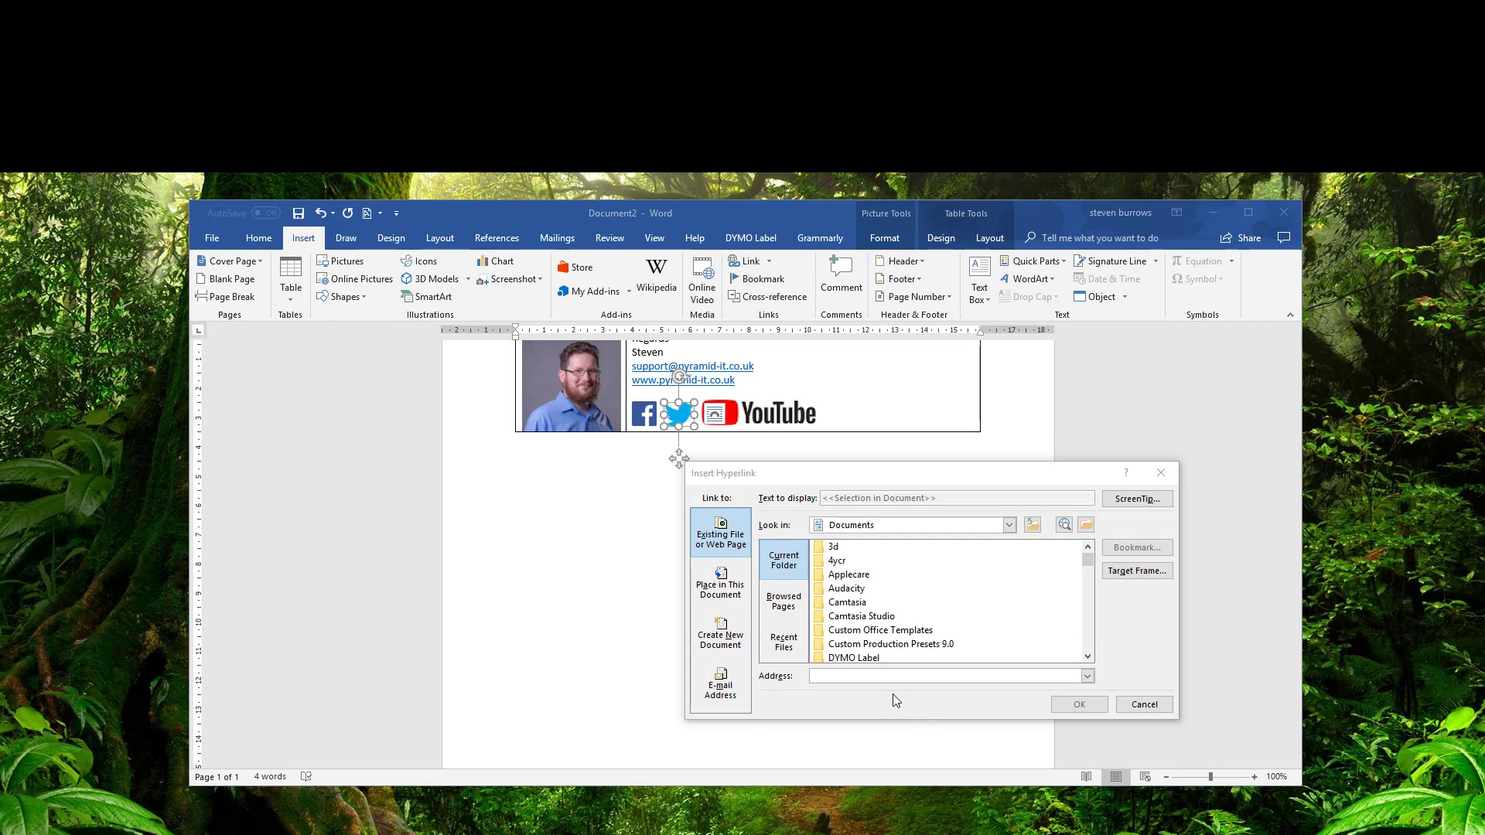
pyautogui.click(881, 676)
pyautogui.write('https://twitter.com/PyramidIT')
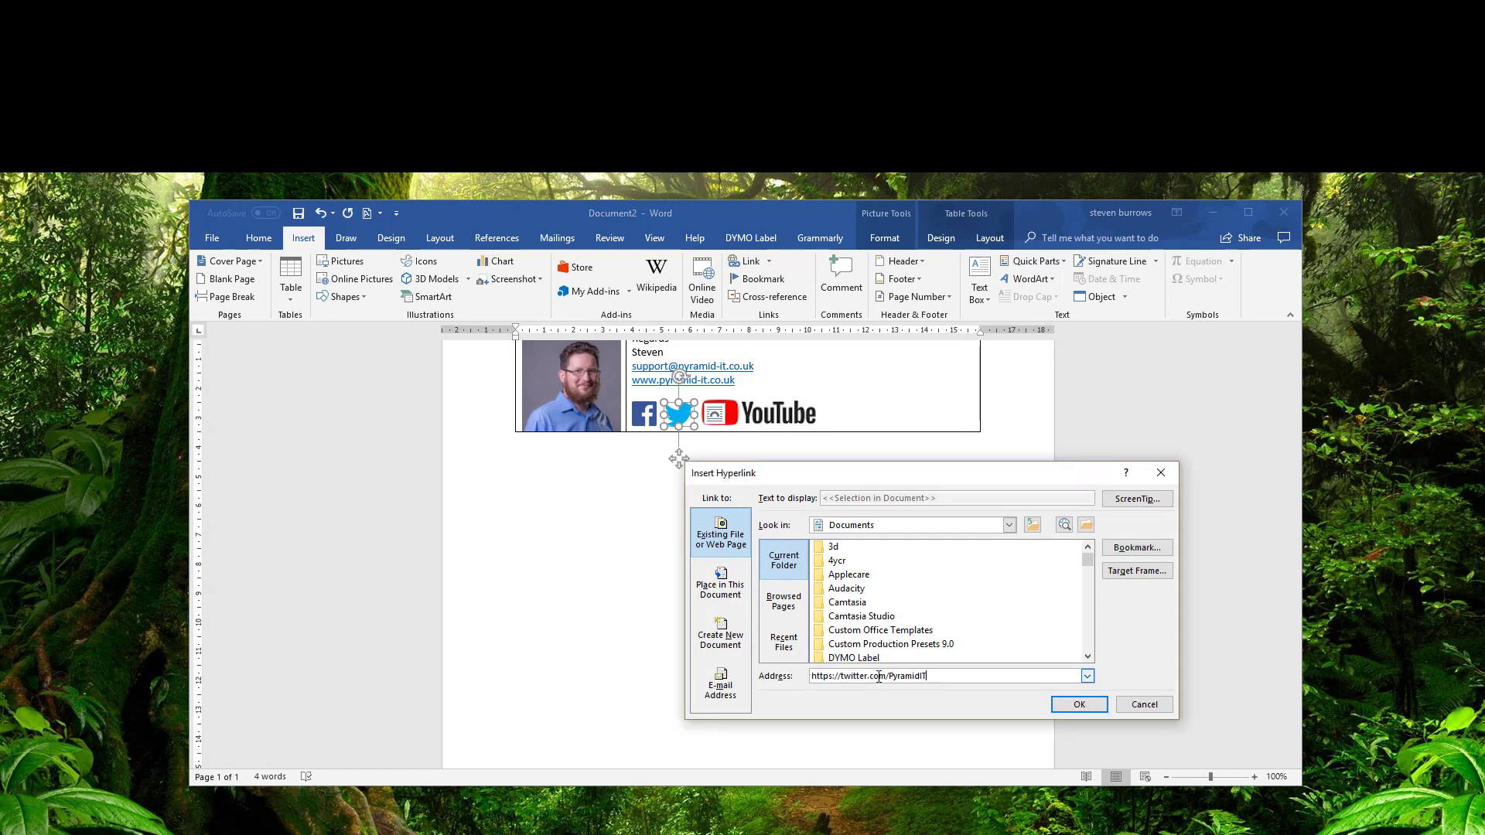
pyautogui.click(1080, 704)
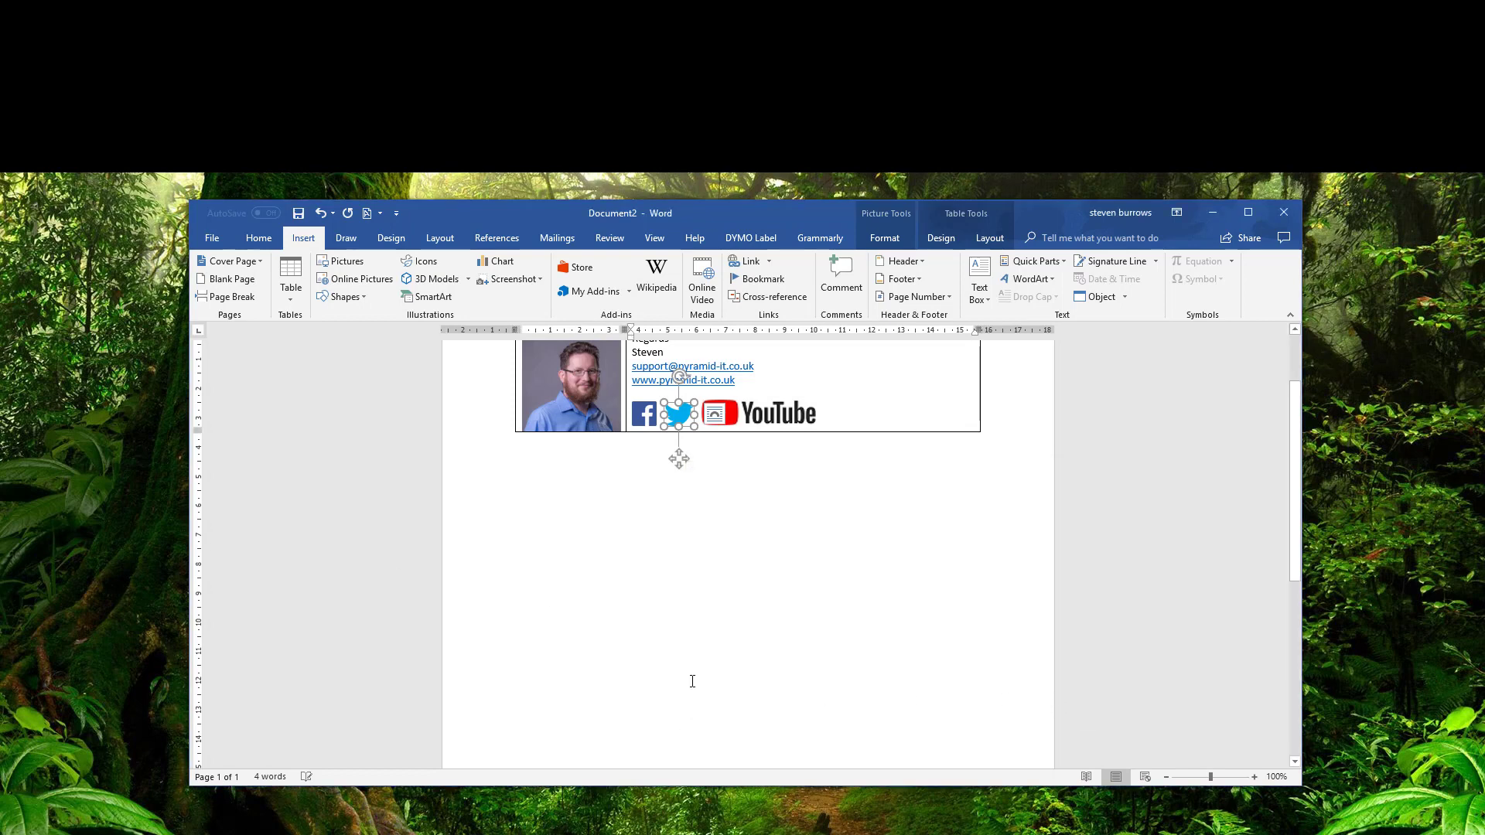
pyautogui.click(766, 413)
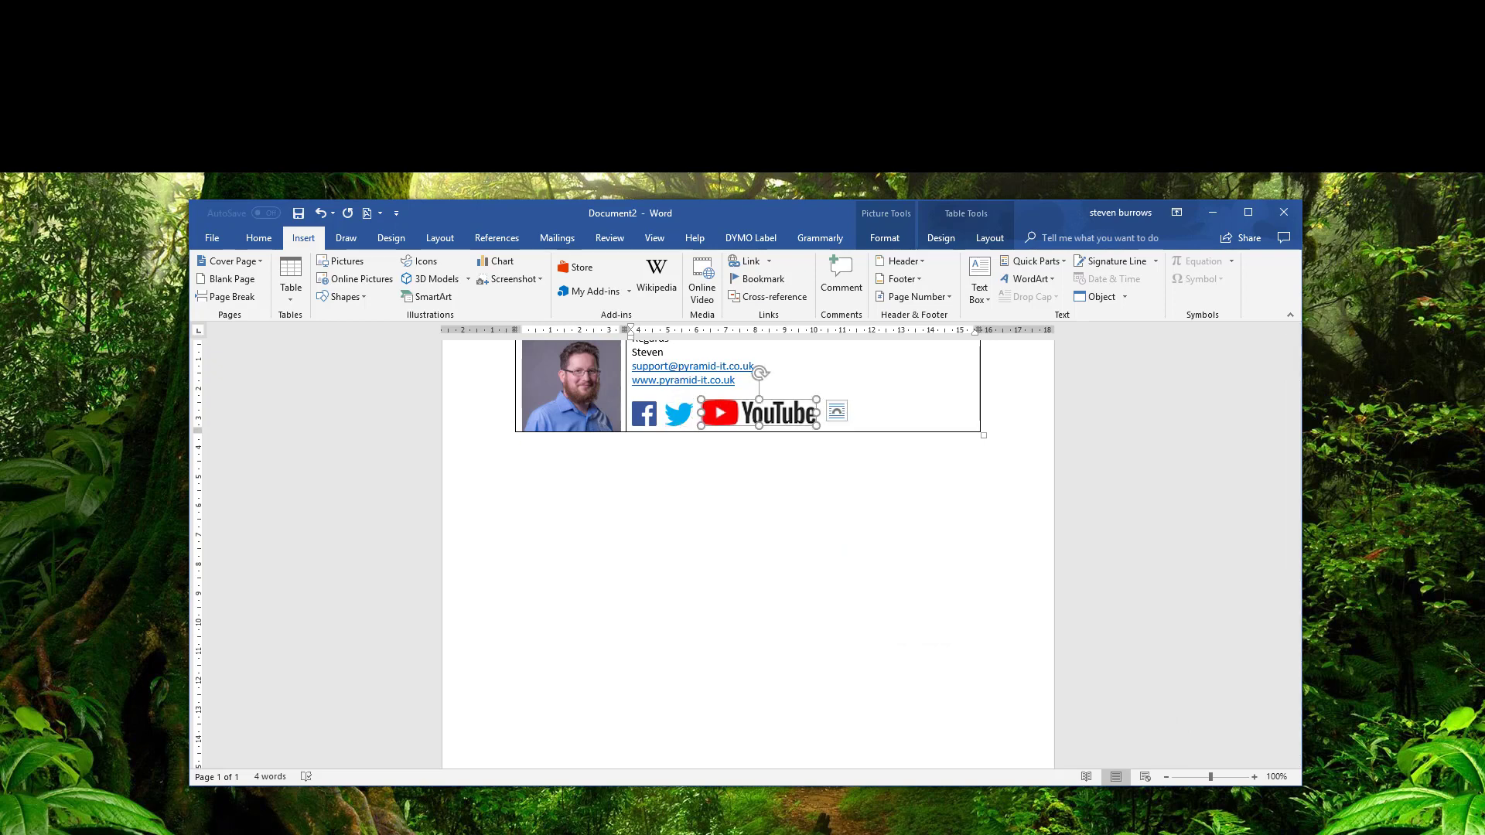
pyautogui.hotkey('ctrl', 'k')
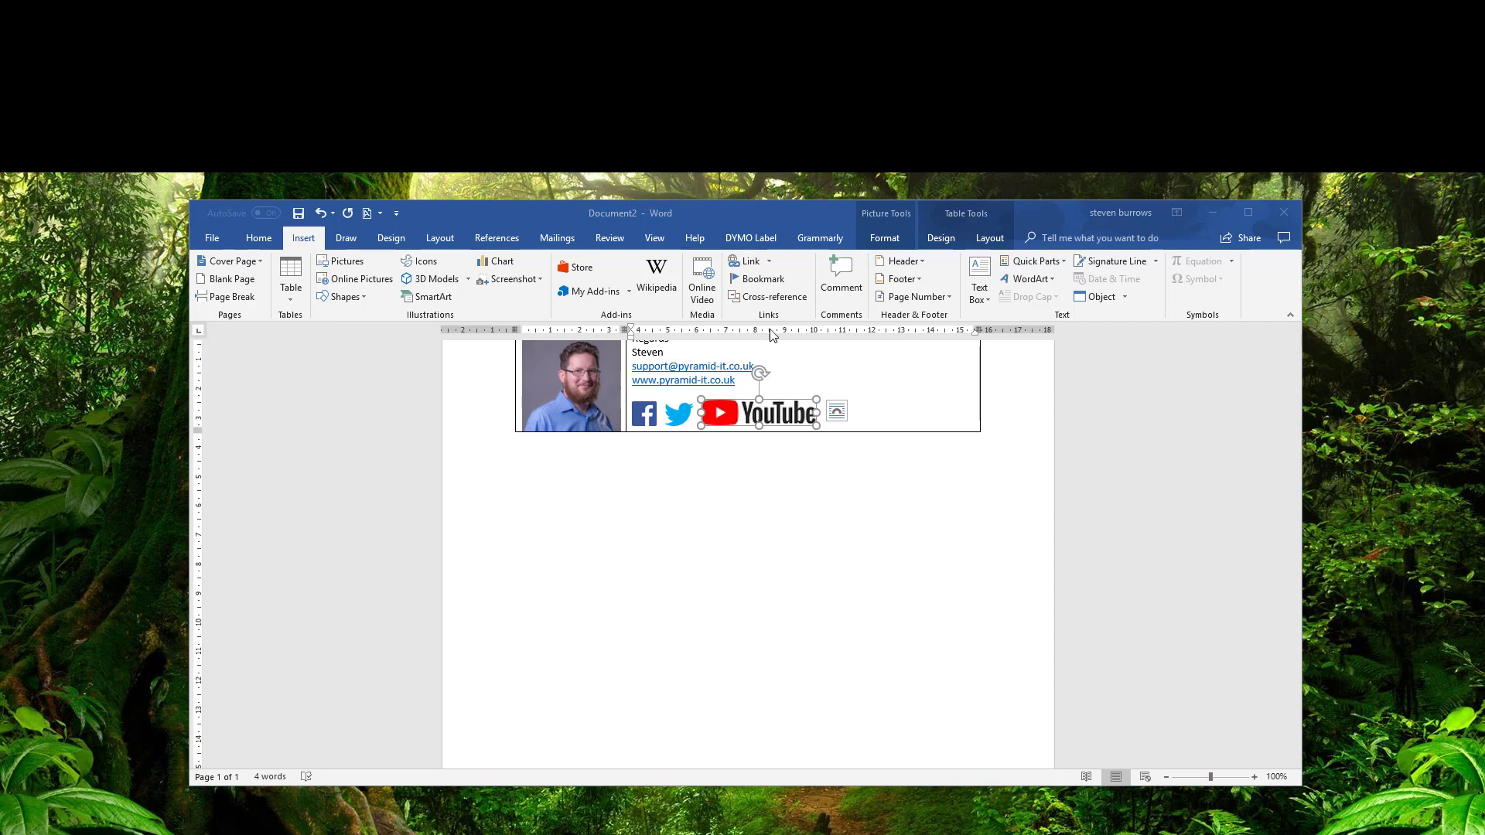
pyautogui.click(754, 263)
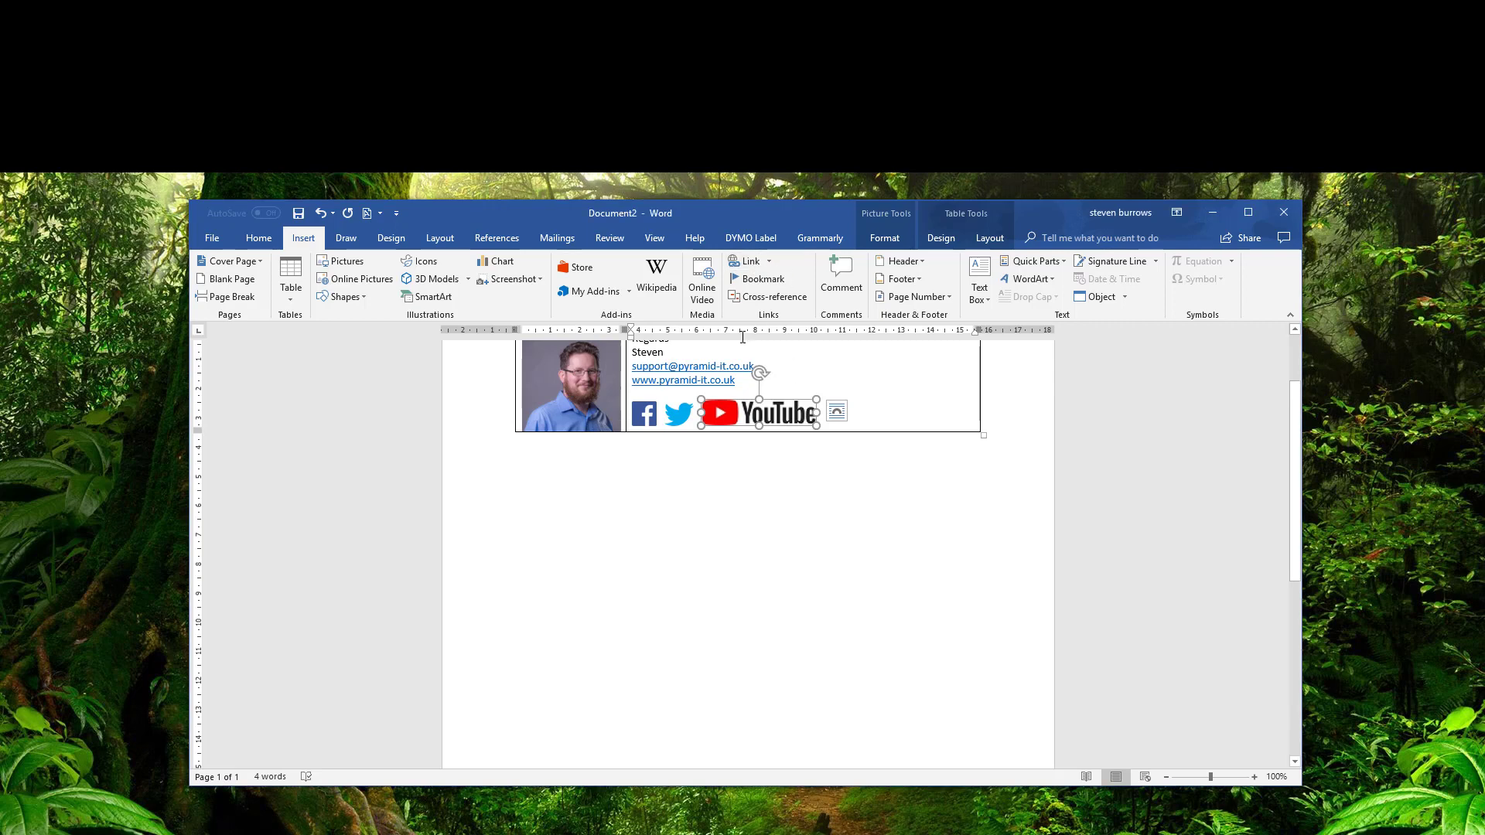
pyautogui.click(747, 263)
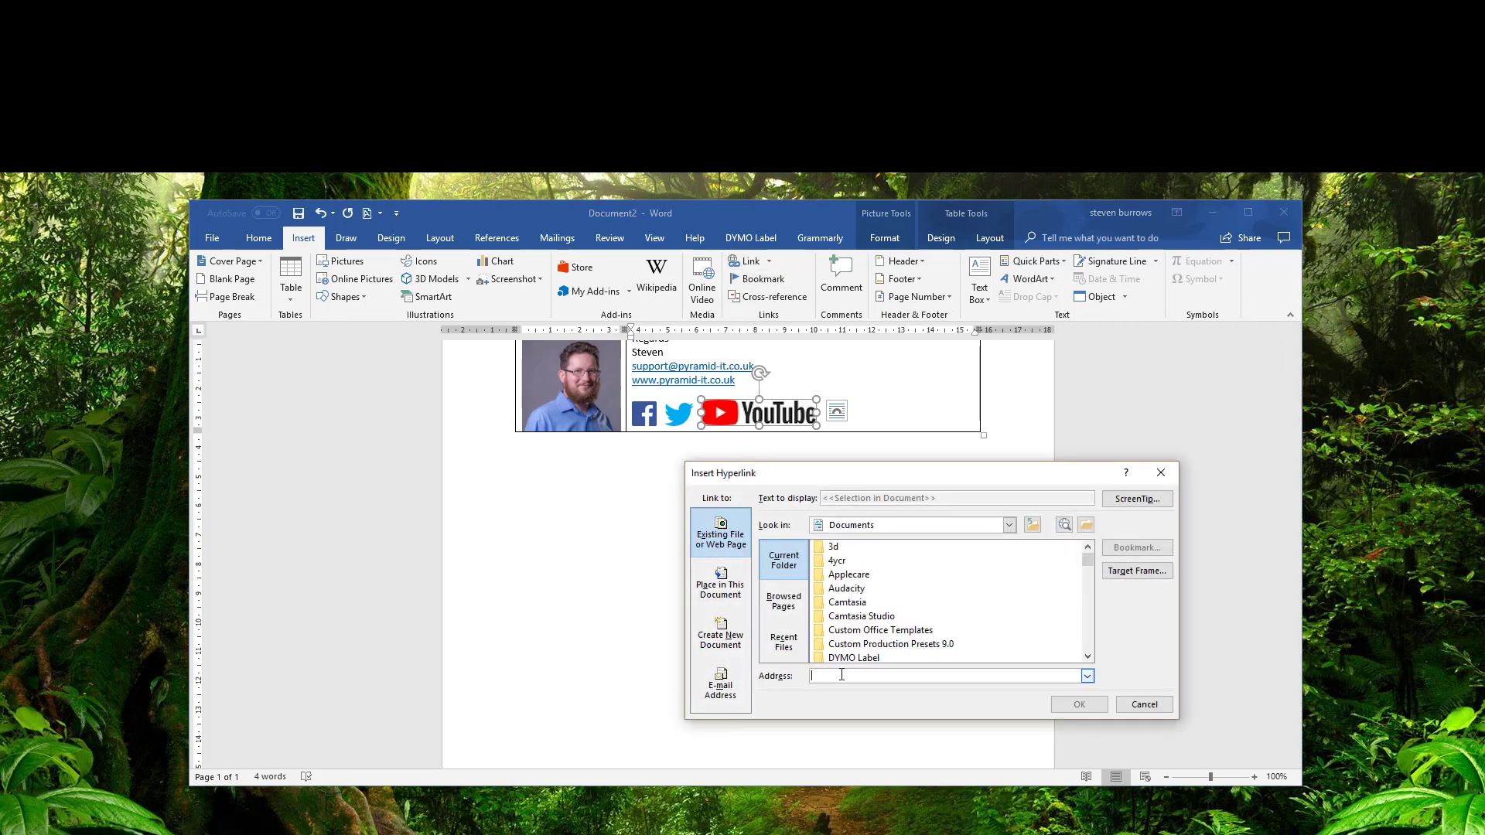
pyautogui.write('http://www.youtube.com/c/Pyramid-itCoUk')
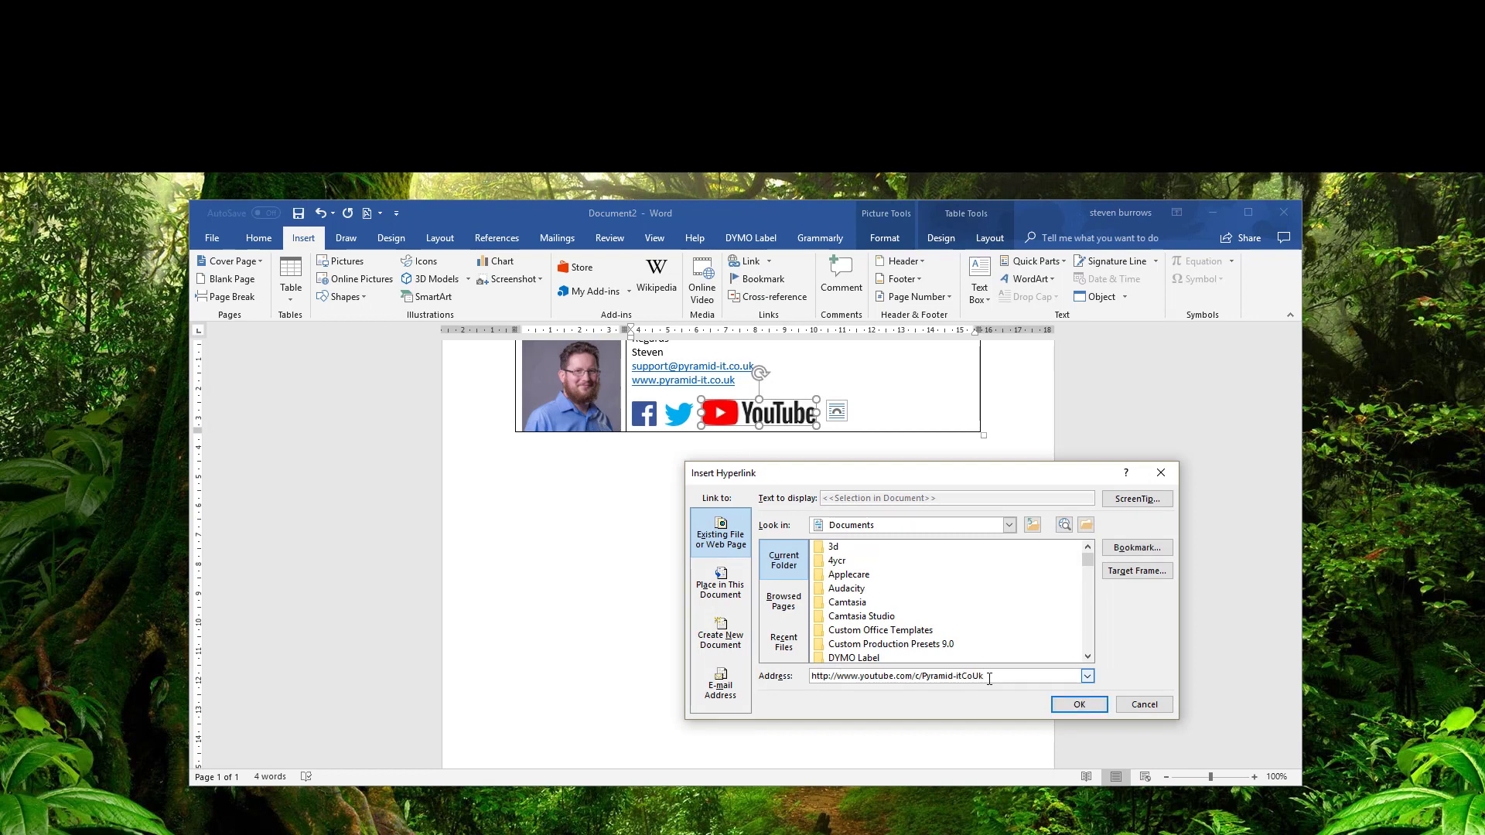
pyautogui.click(1079, 705)
pyautogui.click(890, 617)
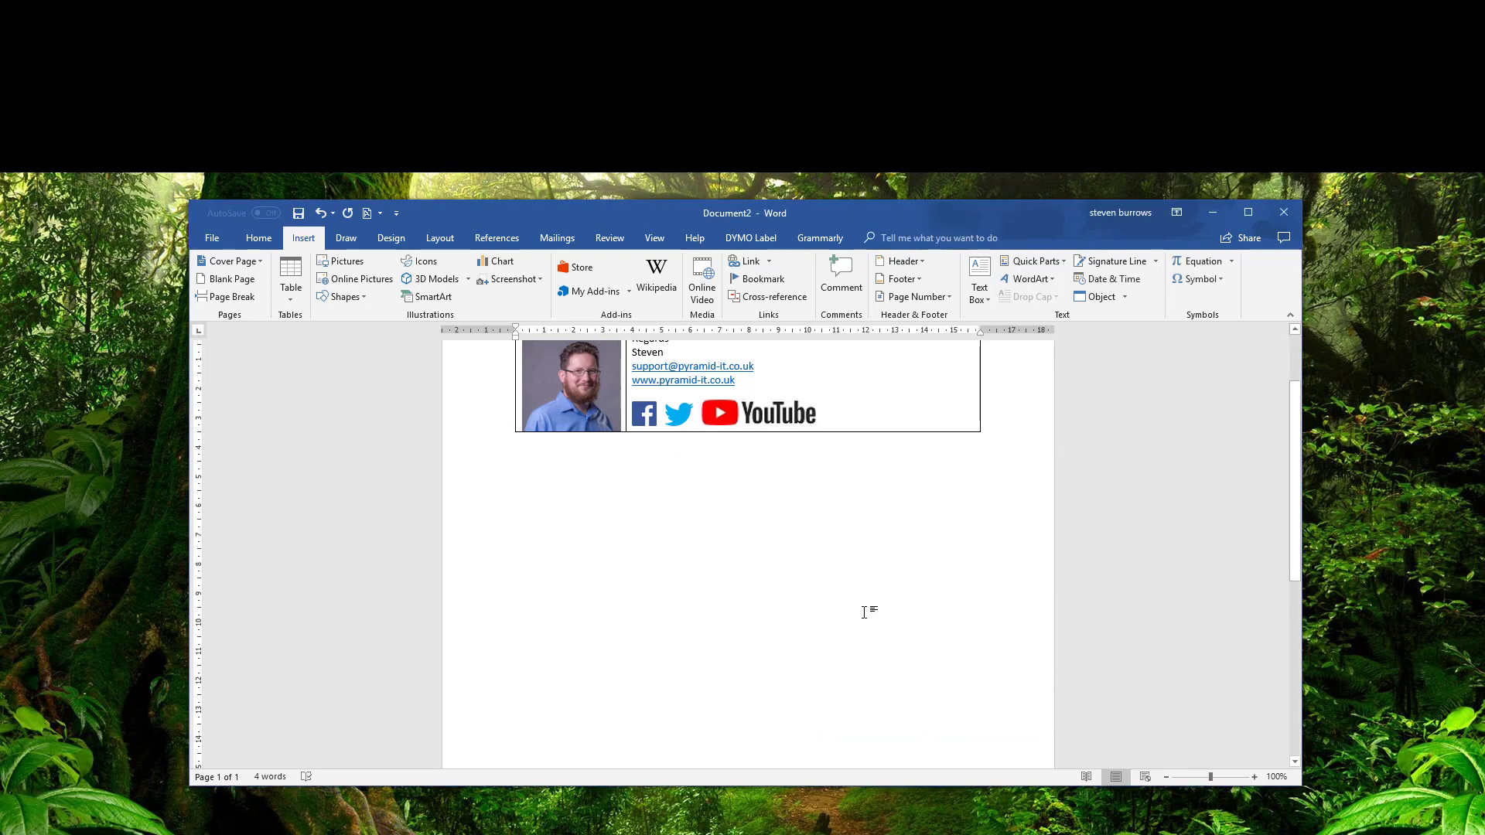
# Set the signature table's borders to None in Table Properties > Borders and Shading.
pyautogui.scroll(2, 865, 613)
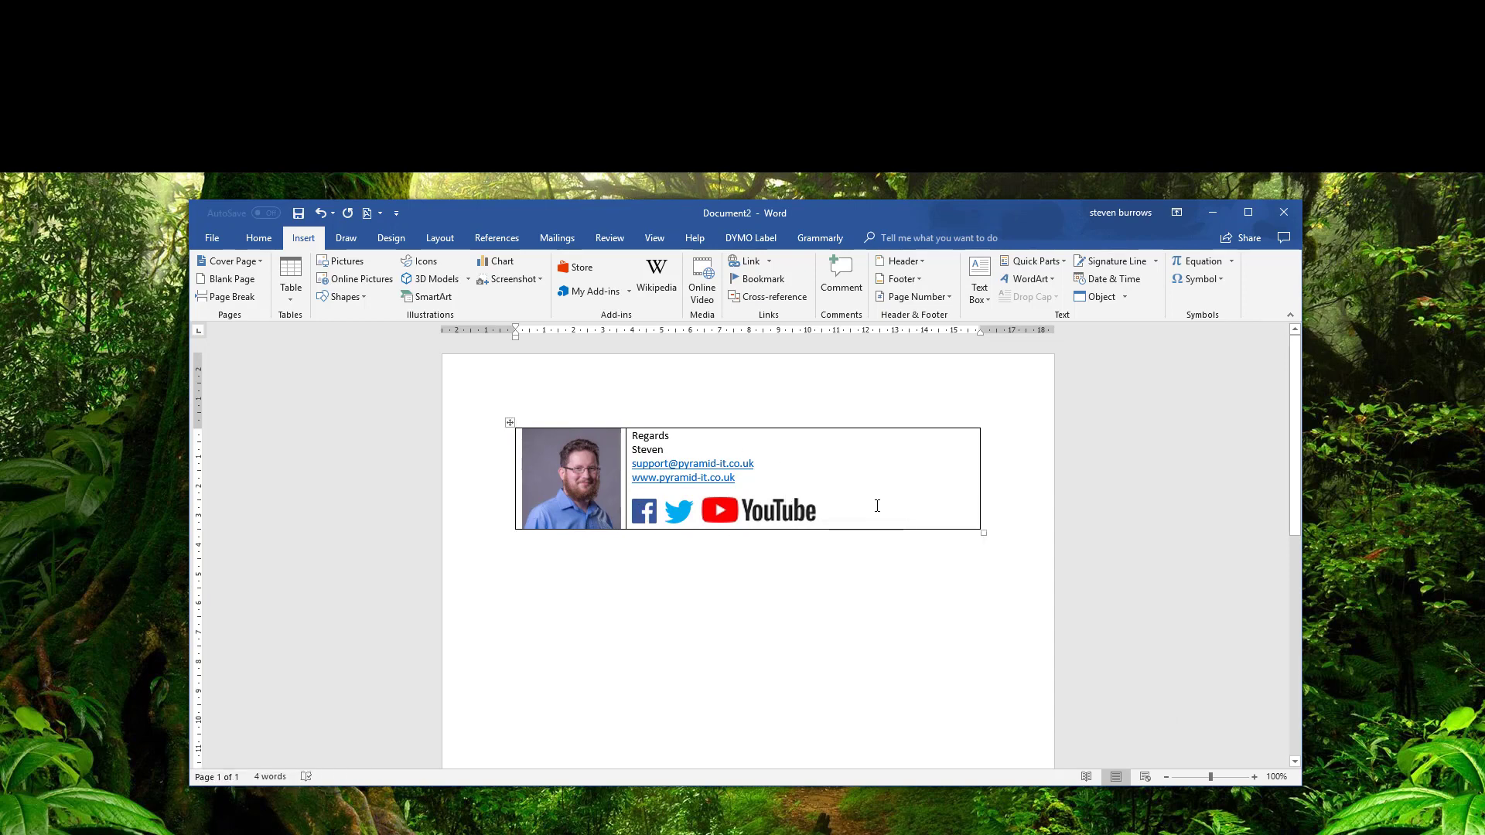
pyautogui.click(888, 459)
pyautogui.click(385, 237)
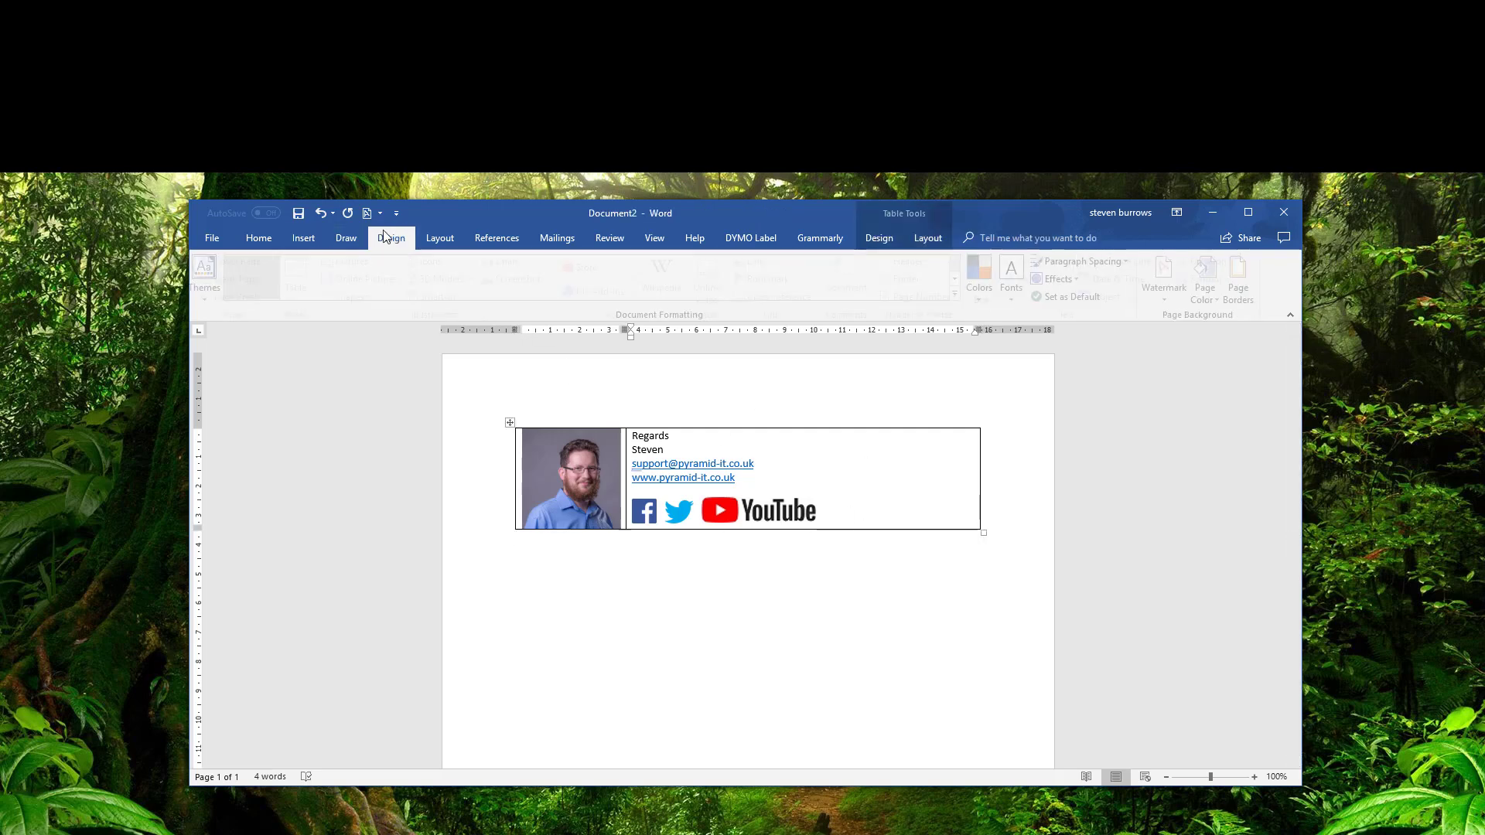
pyautogui.rightClick(871, 483)
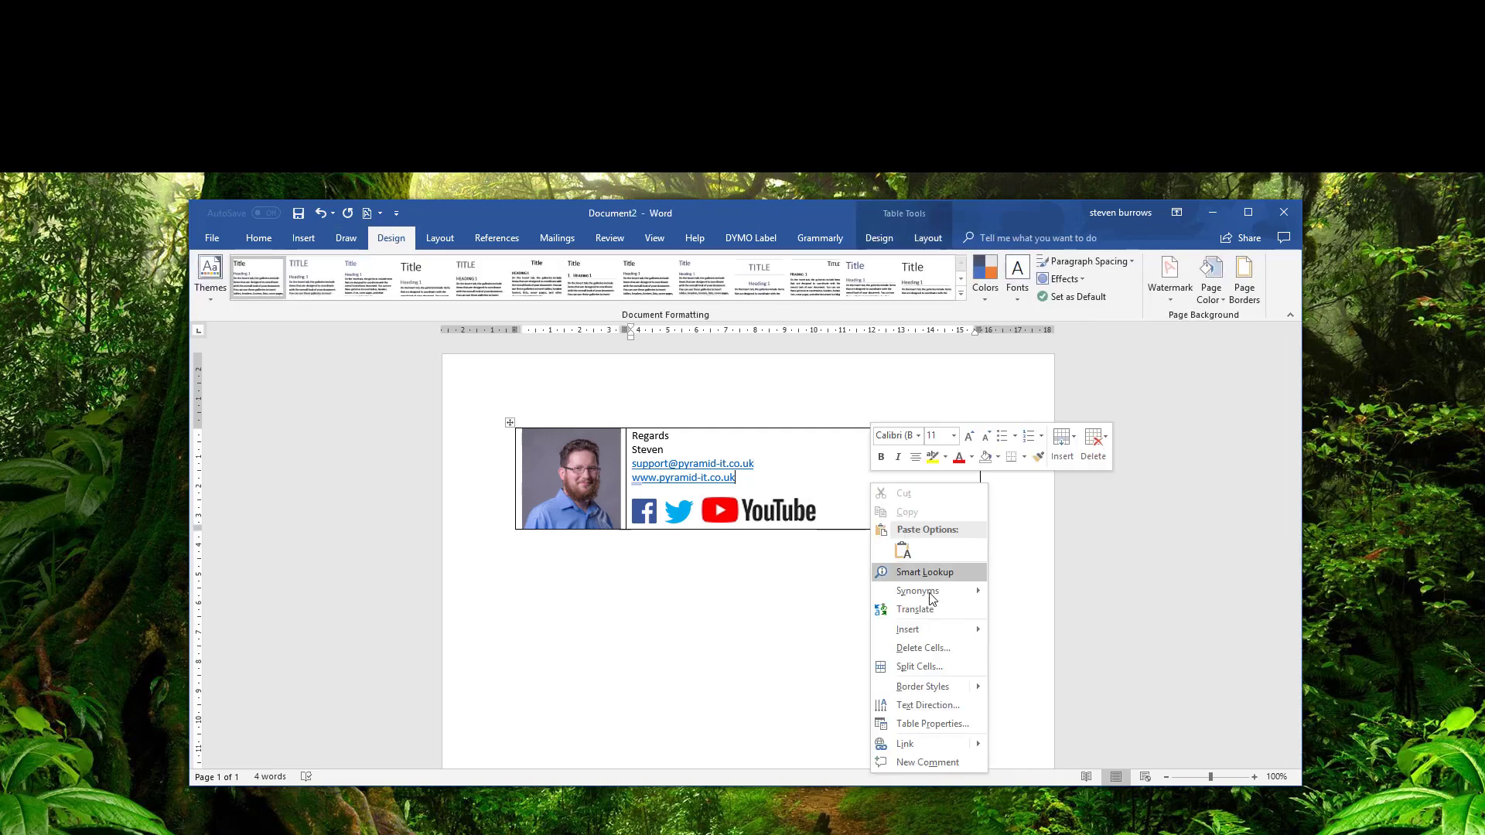
pyautogui.click(932, 725)
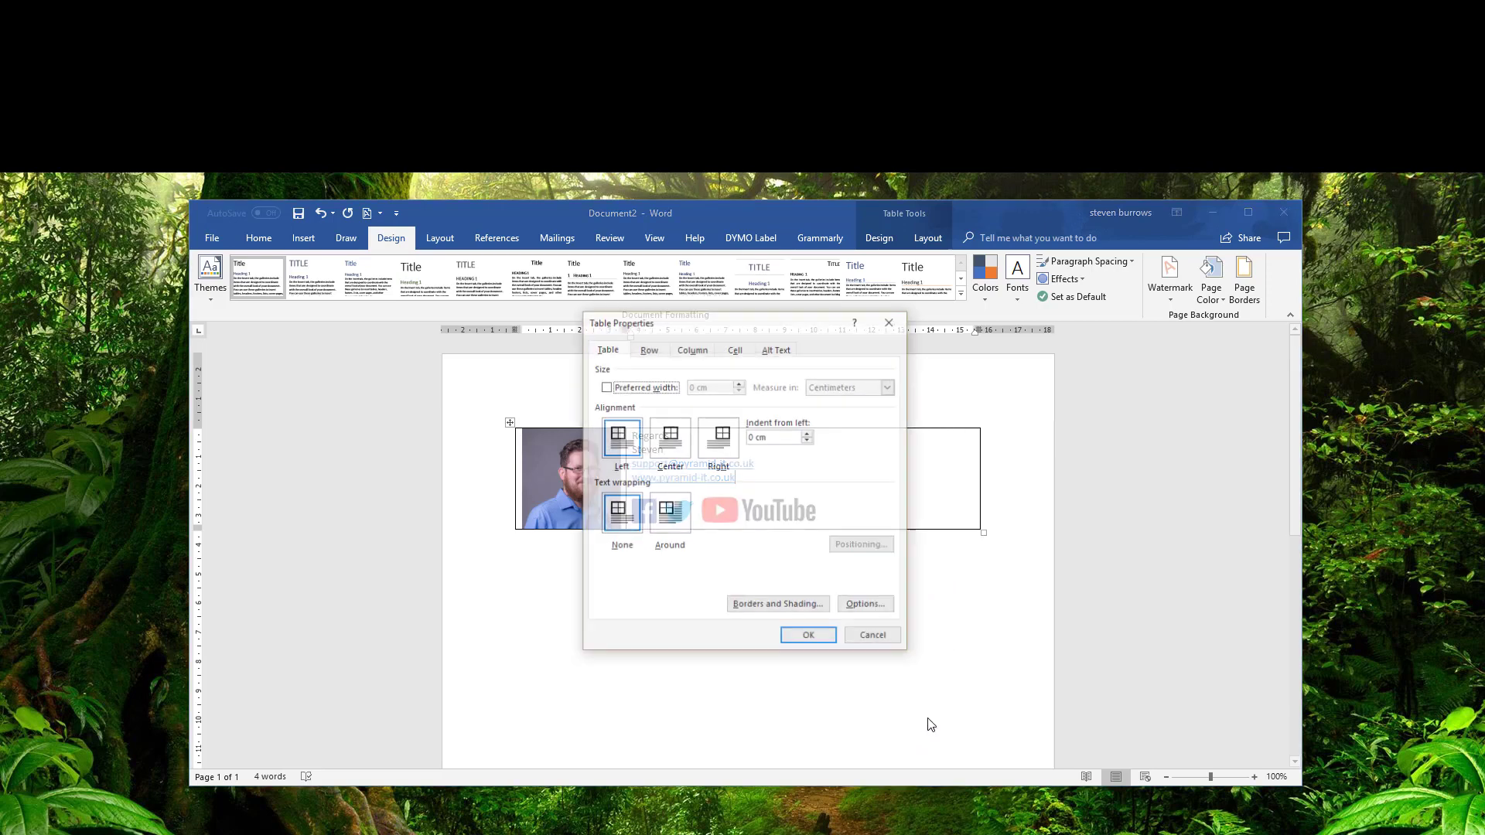
pyautogui.click(784, 608)
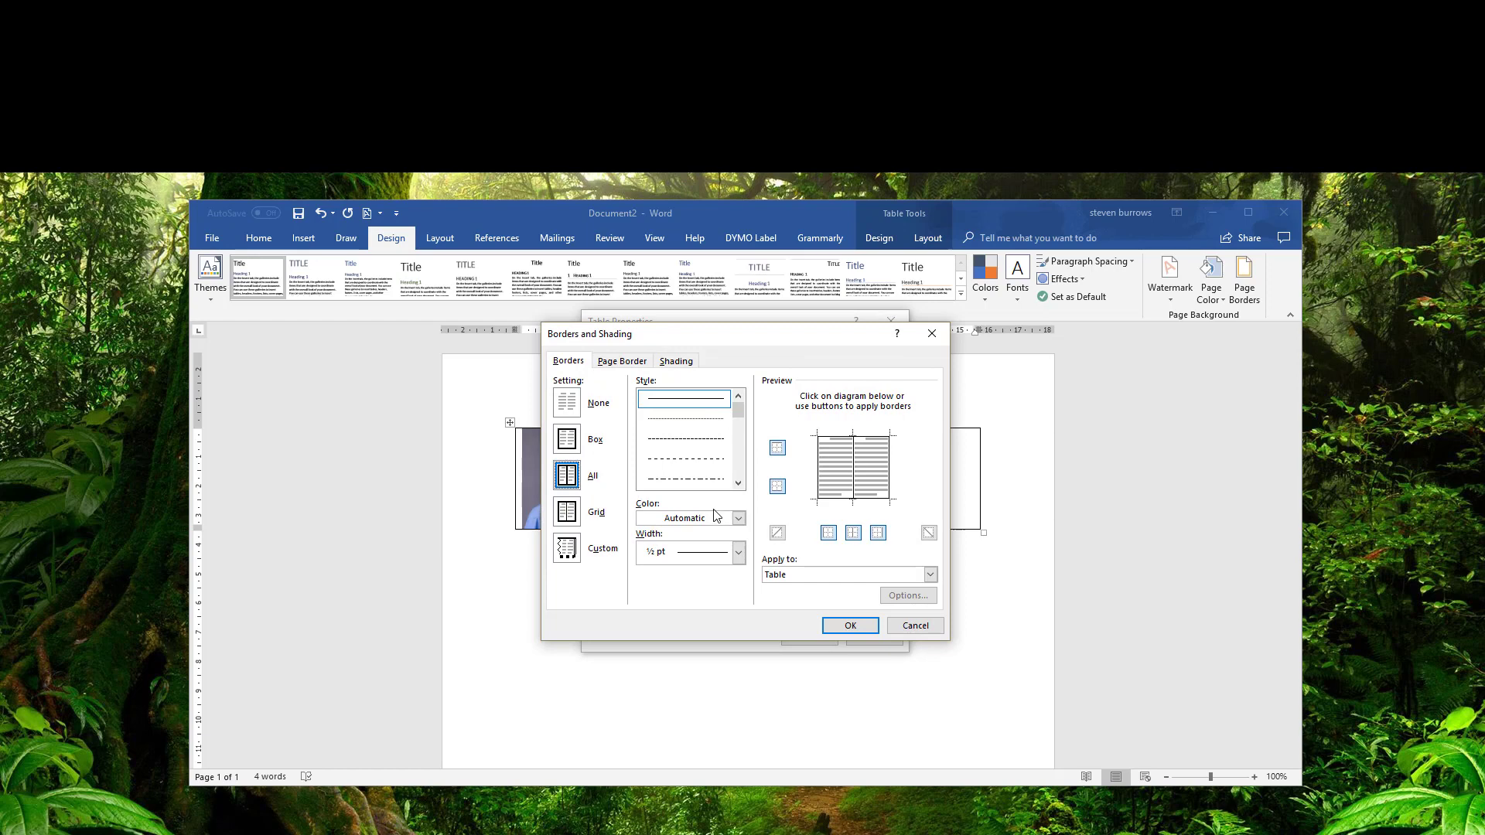
pyautogui.click(571, 407)
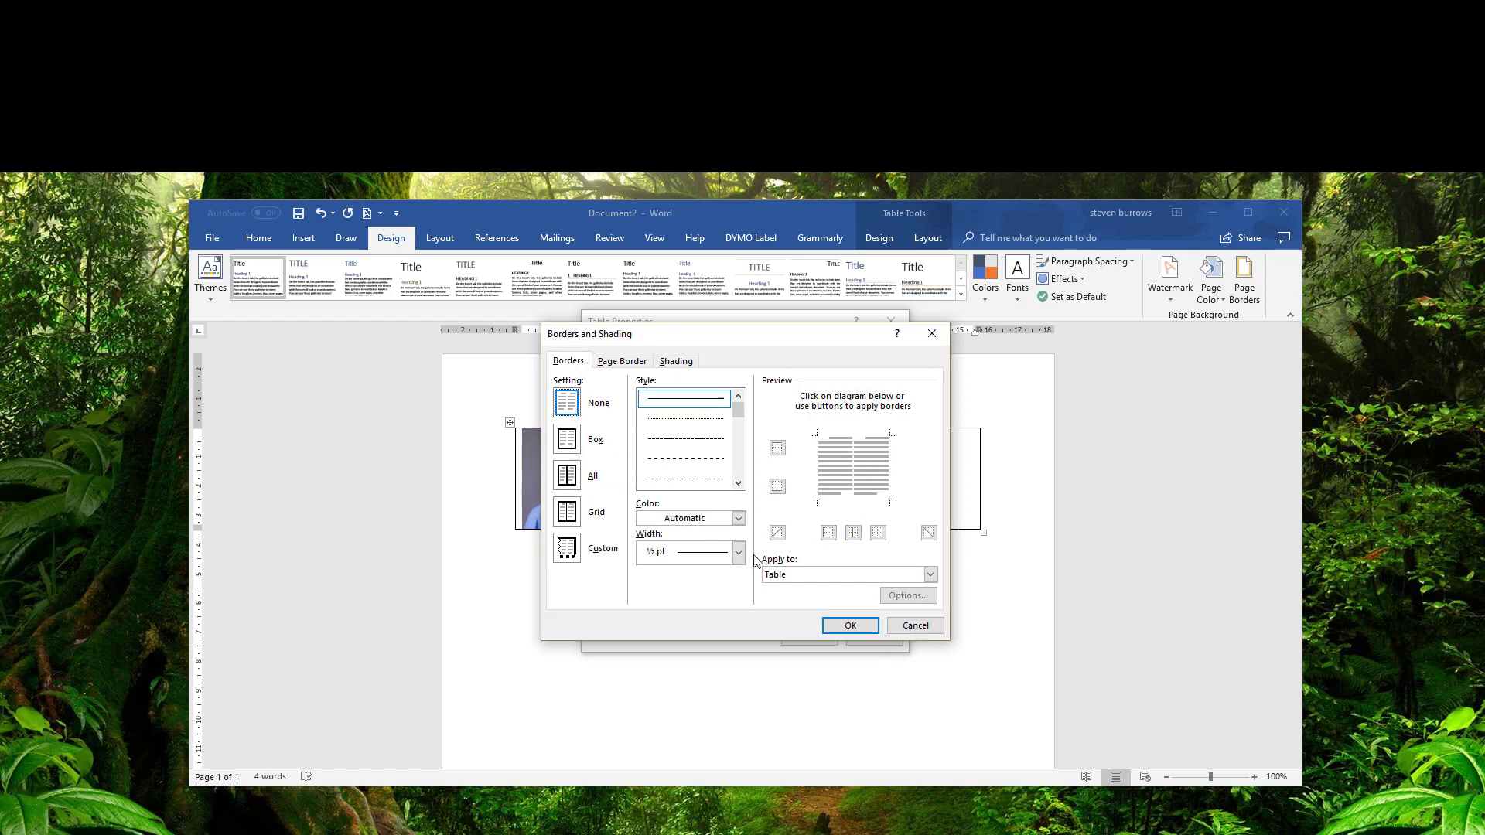
pyautogui.click(849, 629)
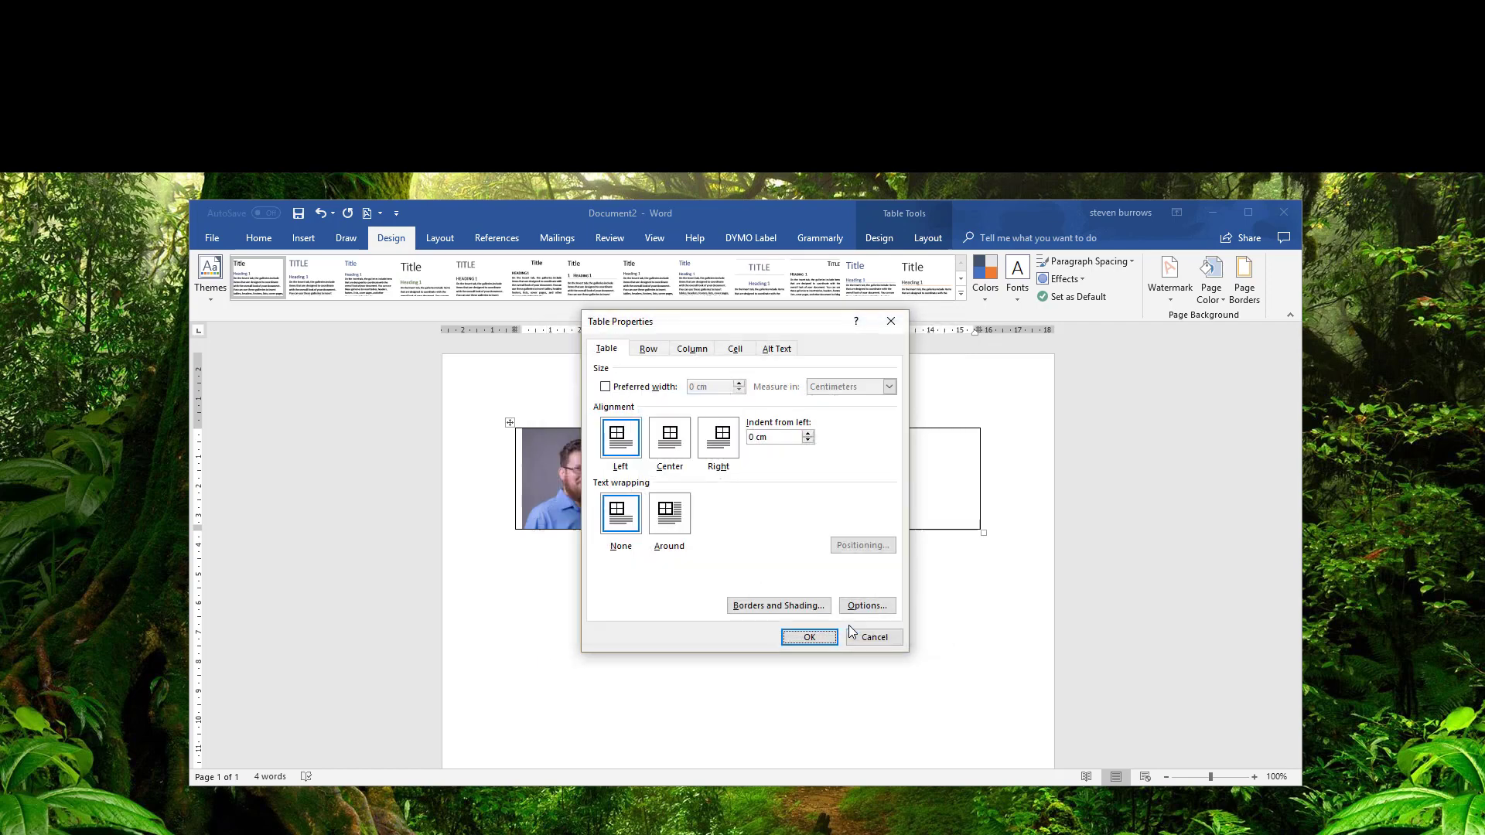
pyautogui.click(807, 635)
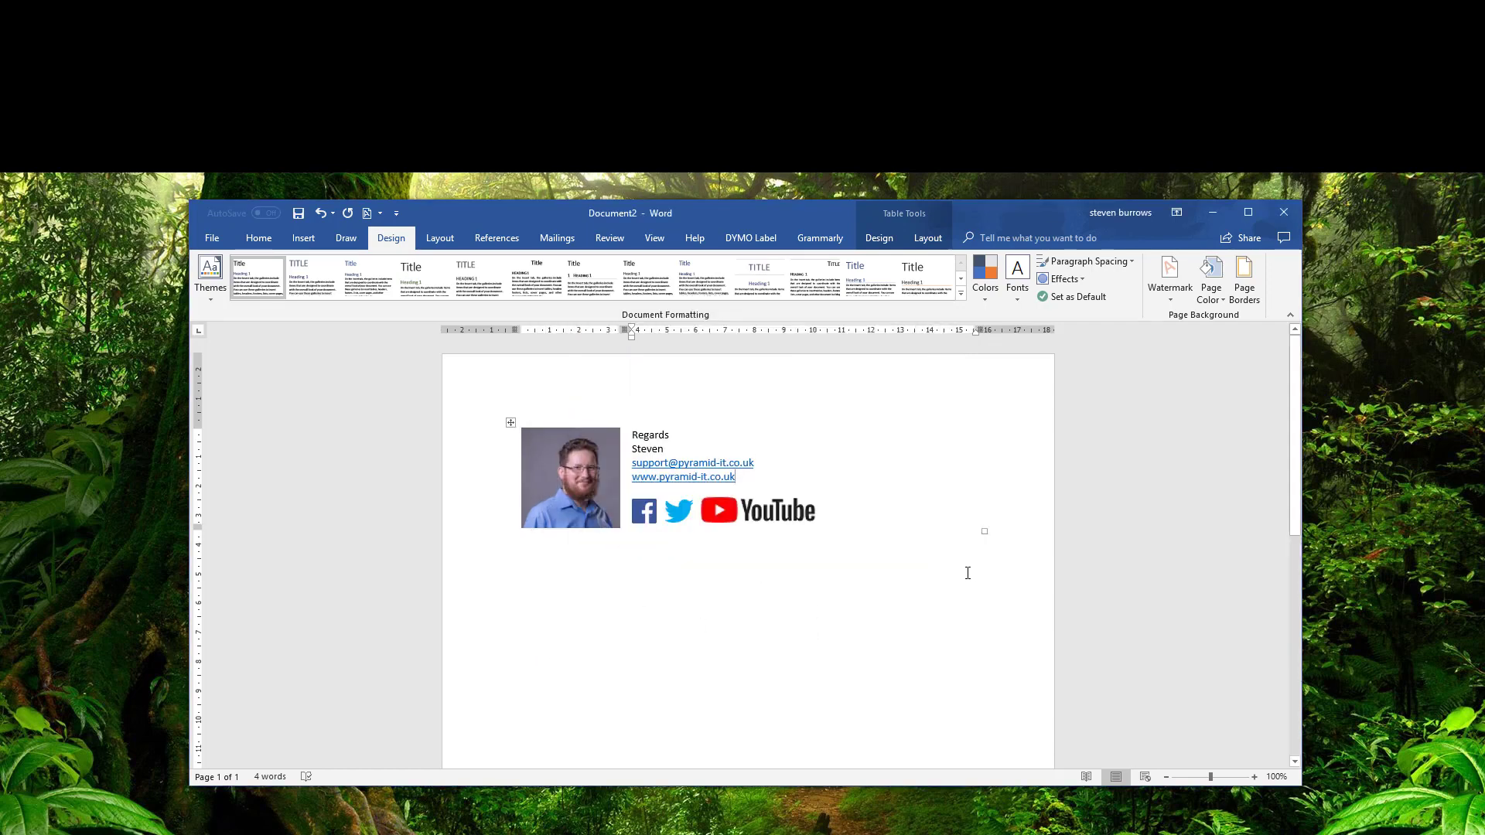
# Add a custom 1 pt inside vertical border between the table's two columns.
pyautogui.rightClick(829, 481)
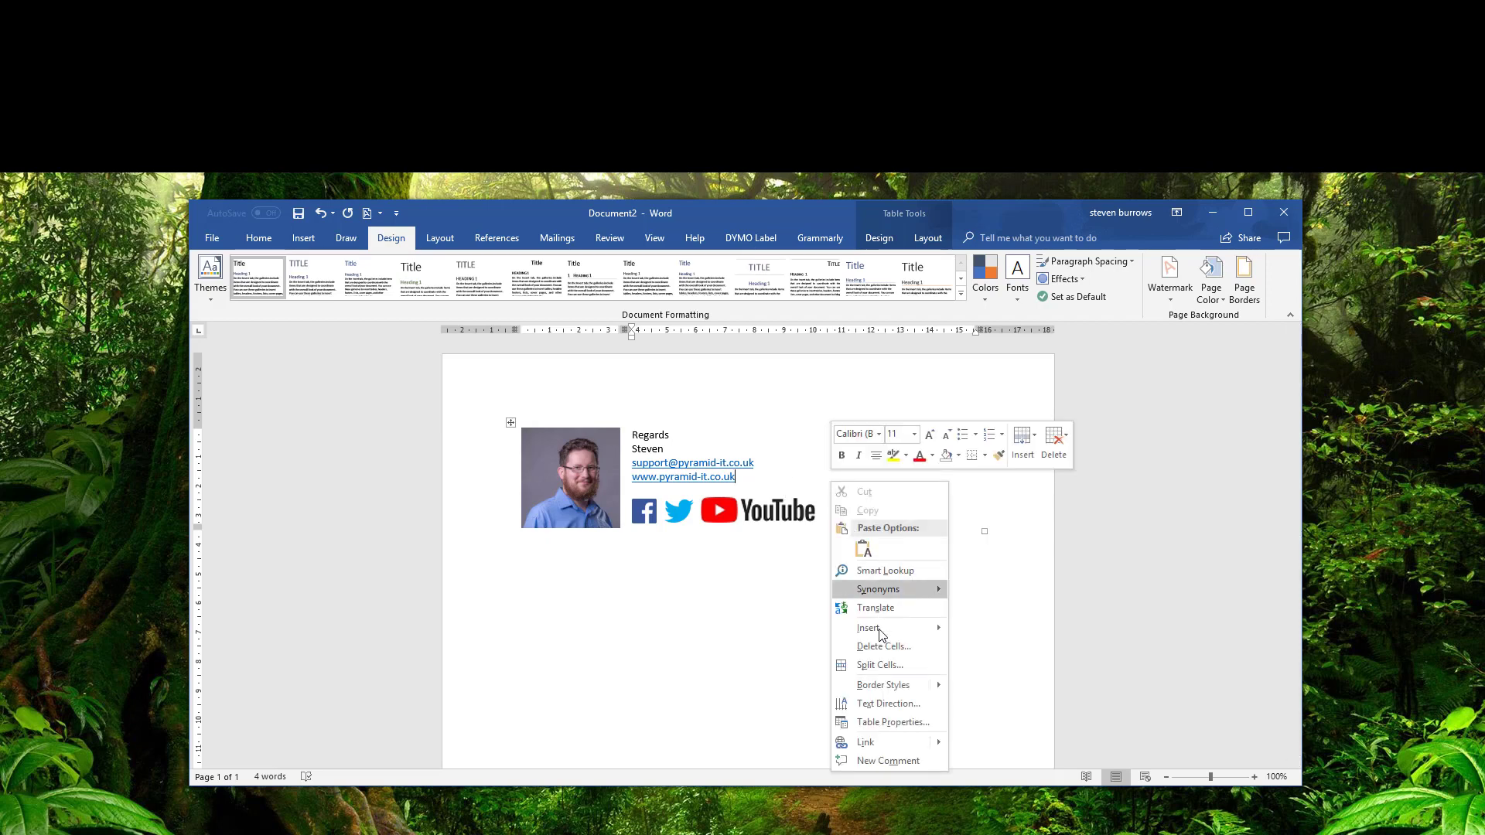
pyautogui.click(891, 722)
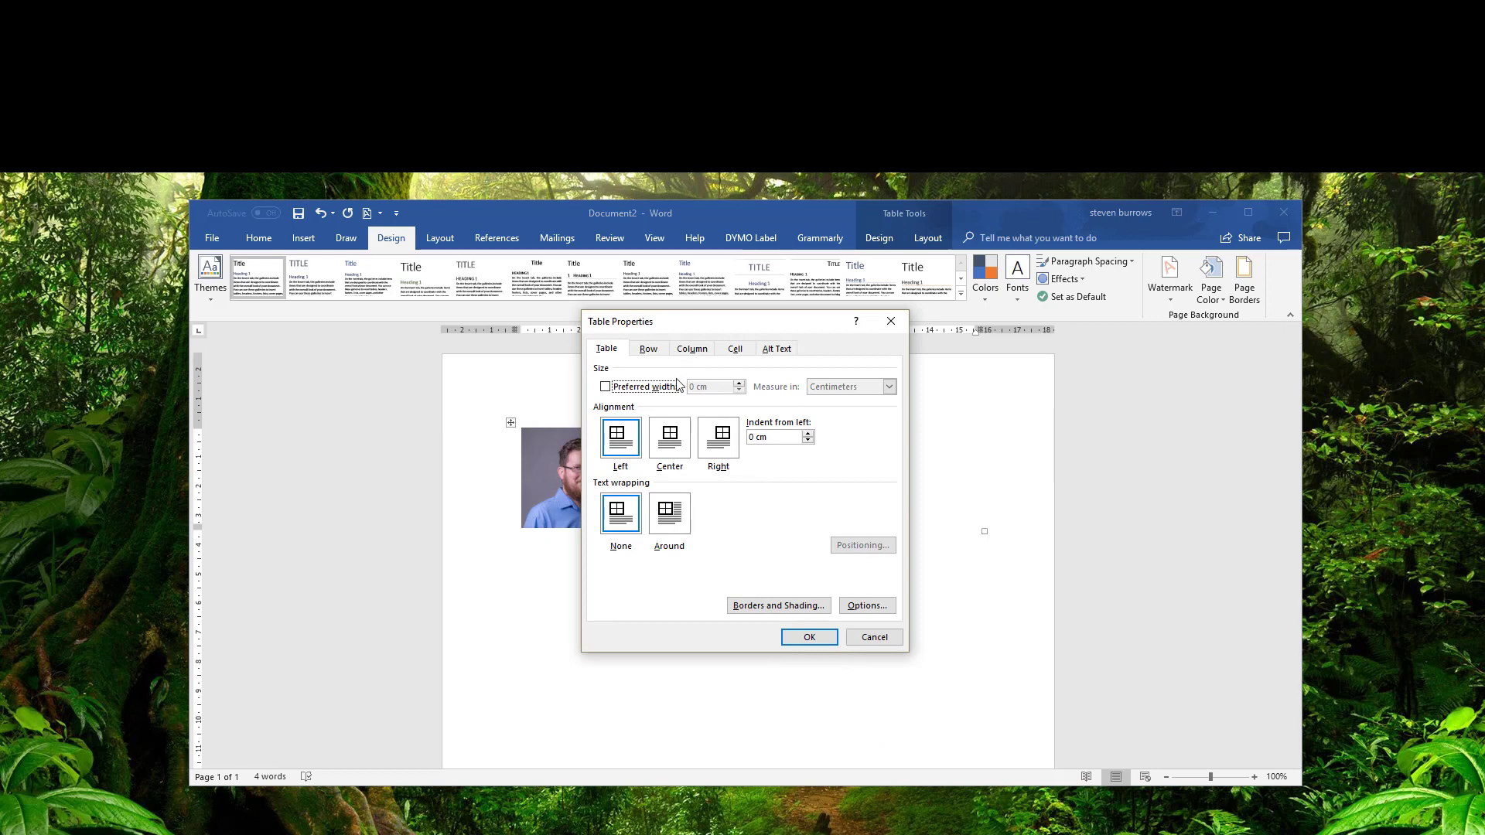
pyautogui.click(808, 609)
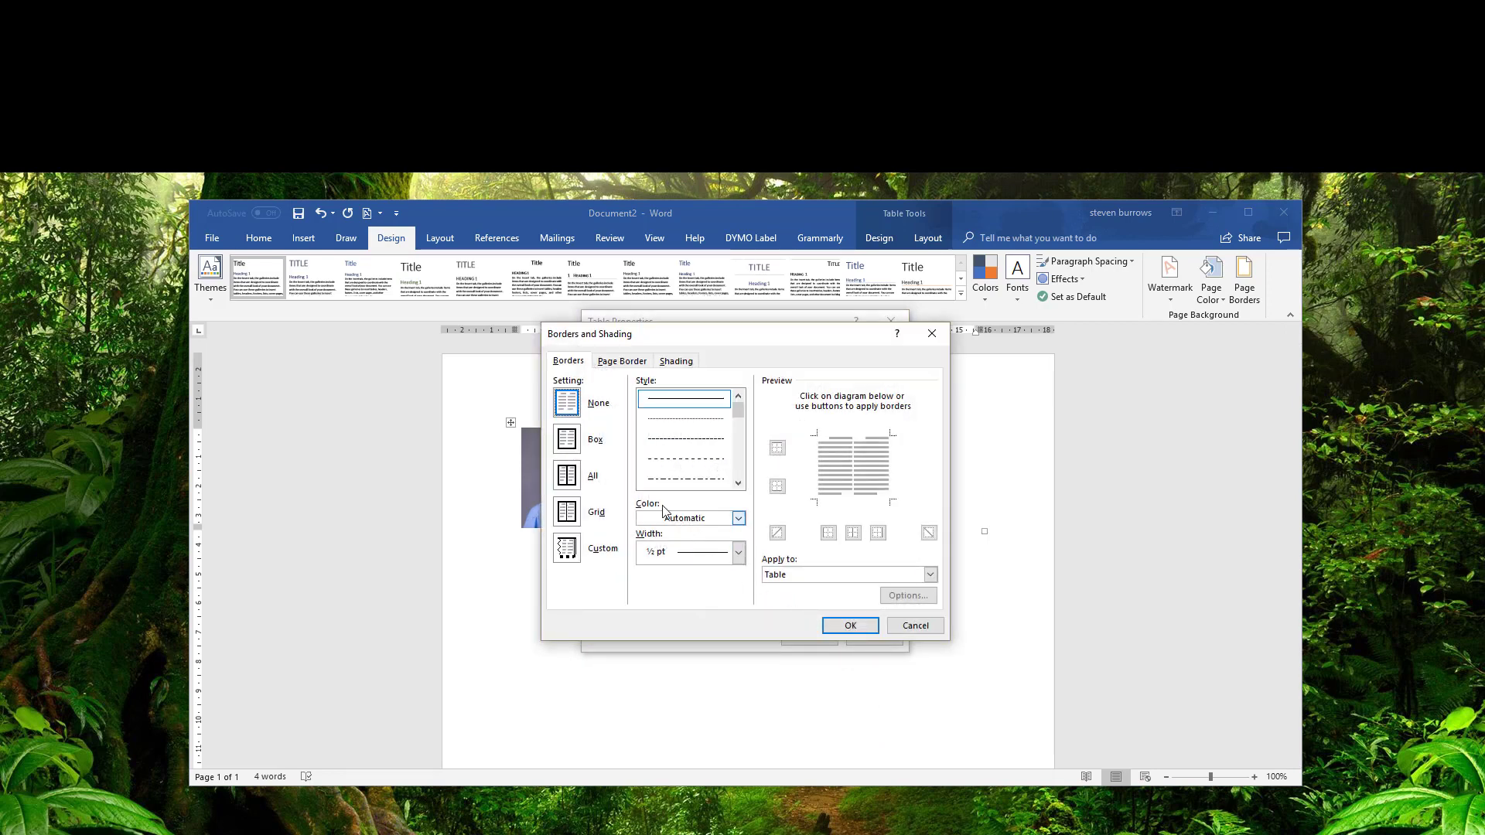
pyautogui.click(572, 549)
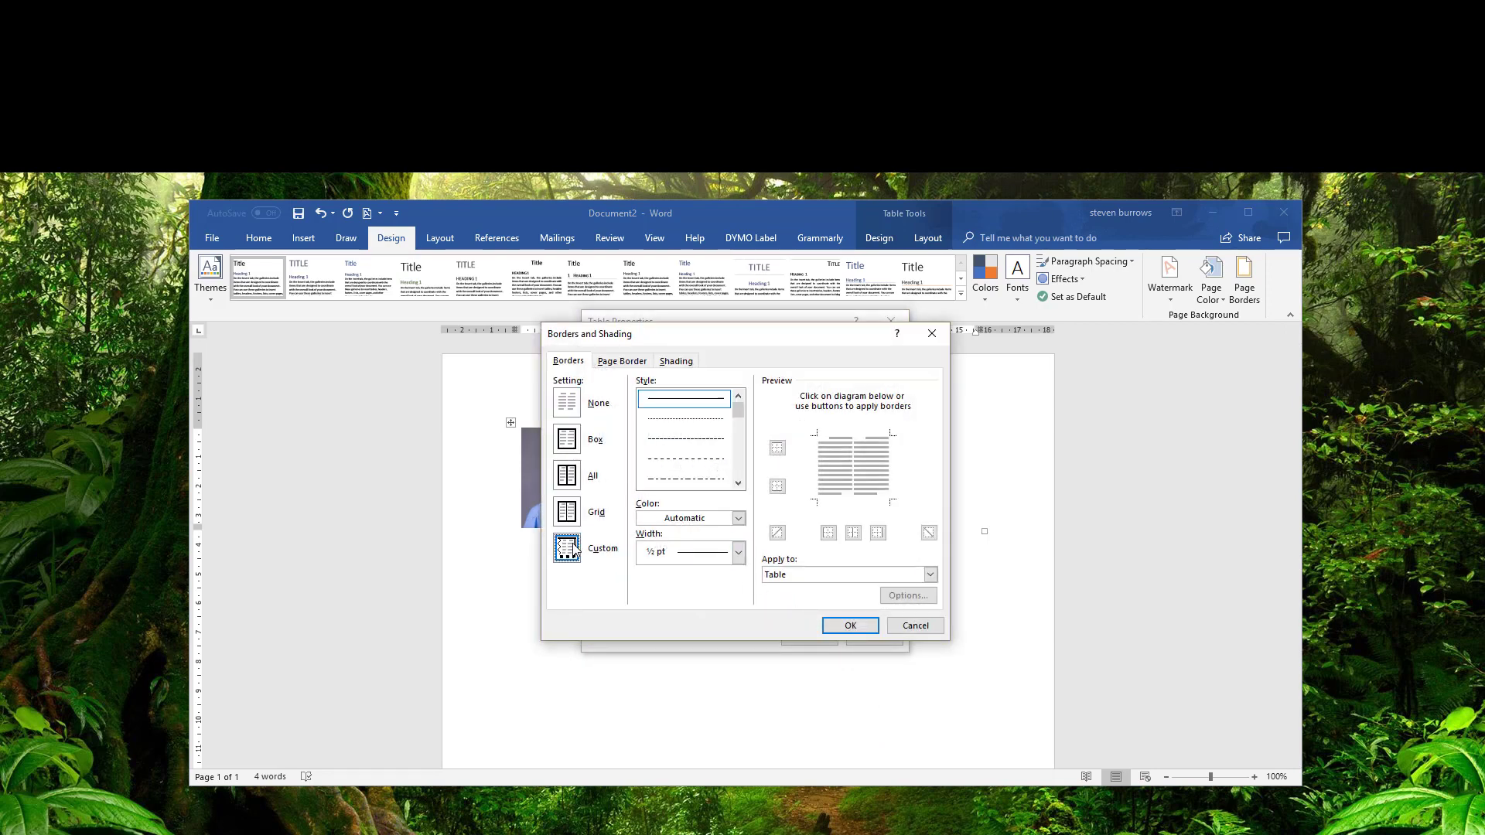
pyautogui.click(856, 537)
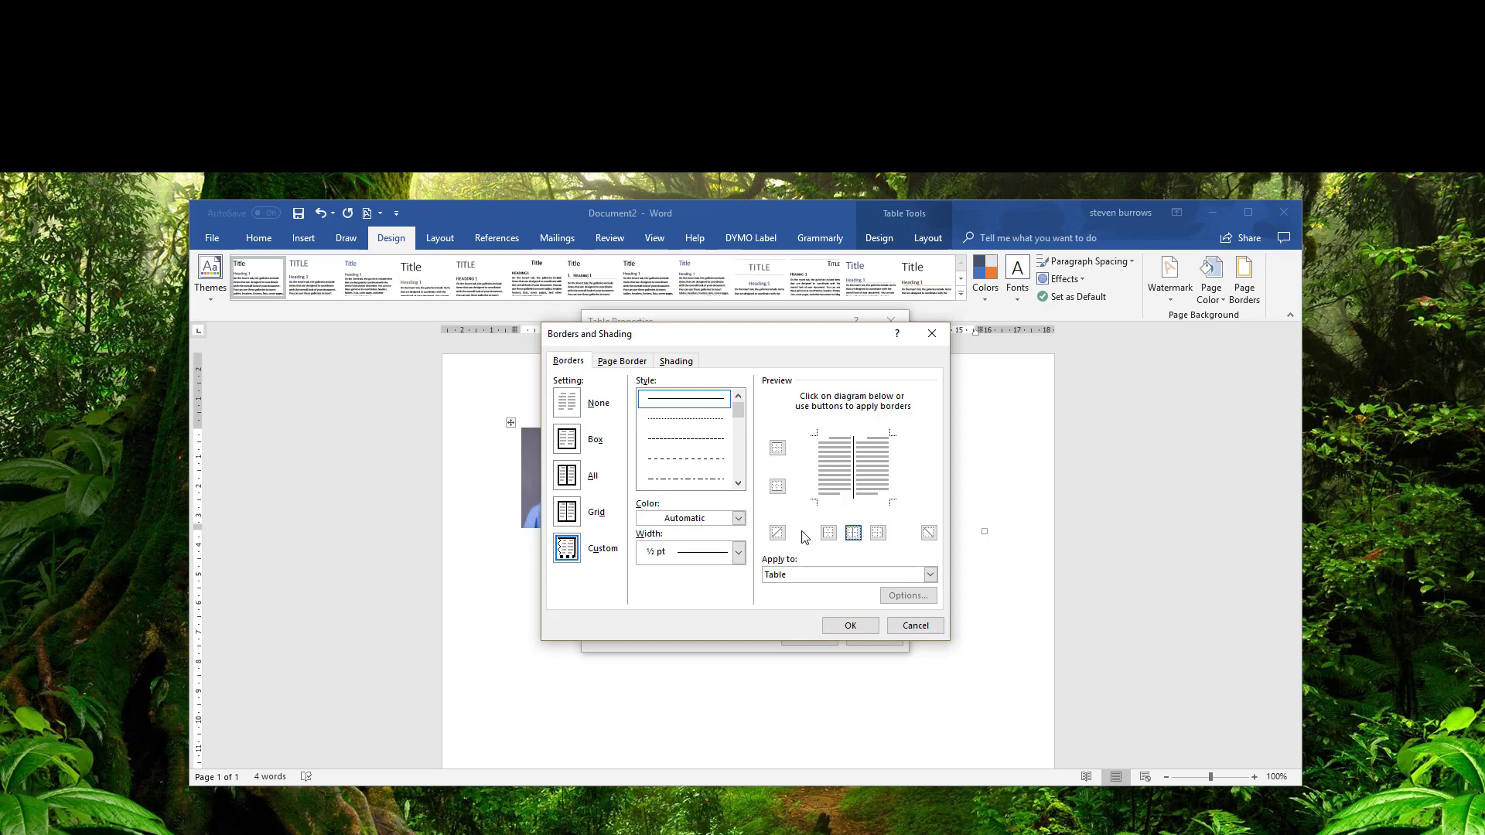
pyautogui.click(739, 552)
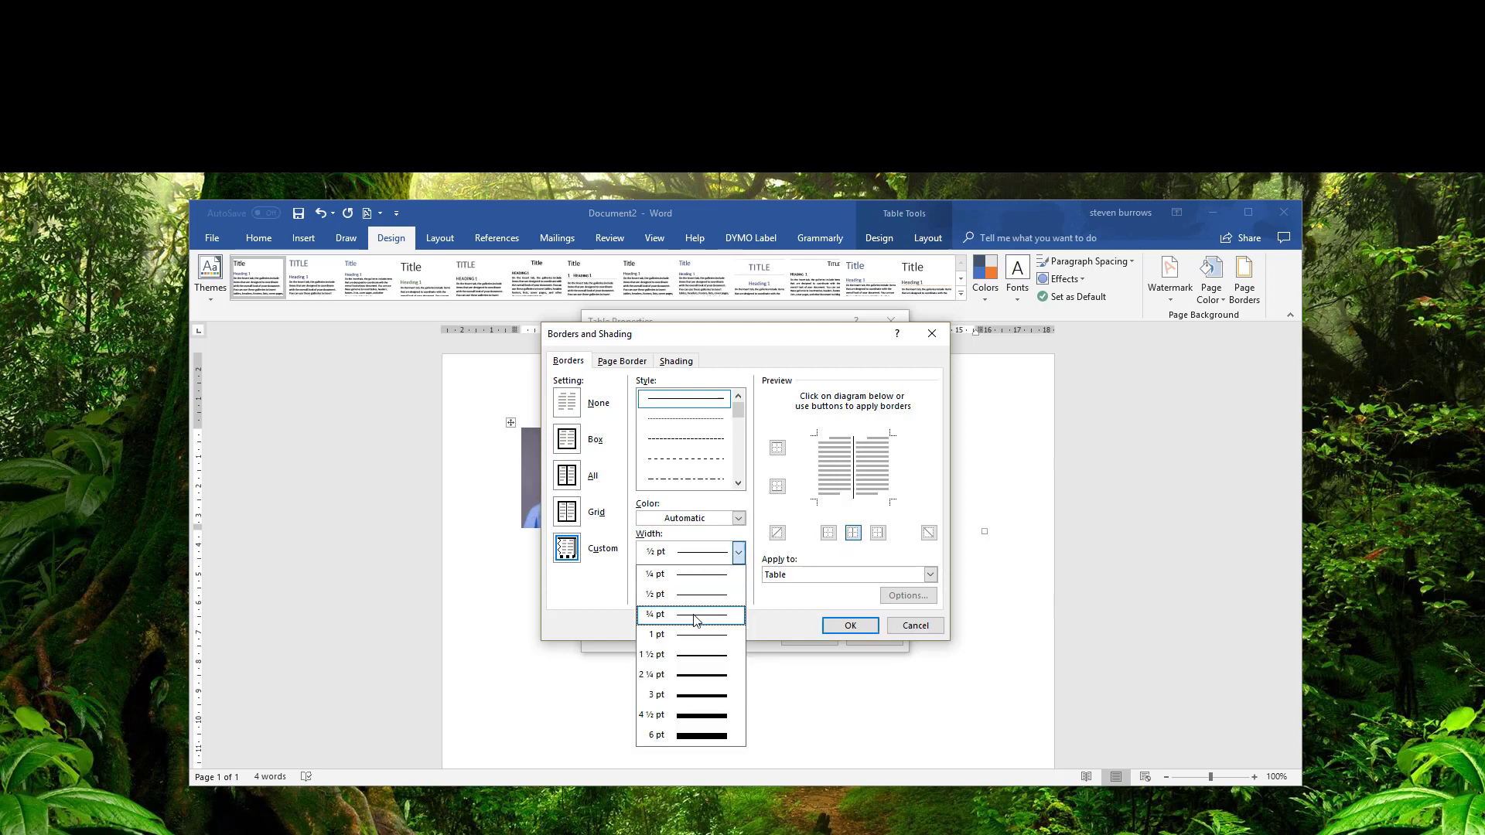
pyautogui.click(690, 630)
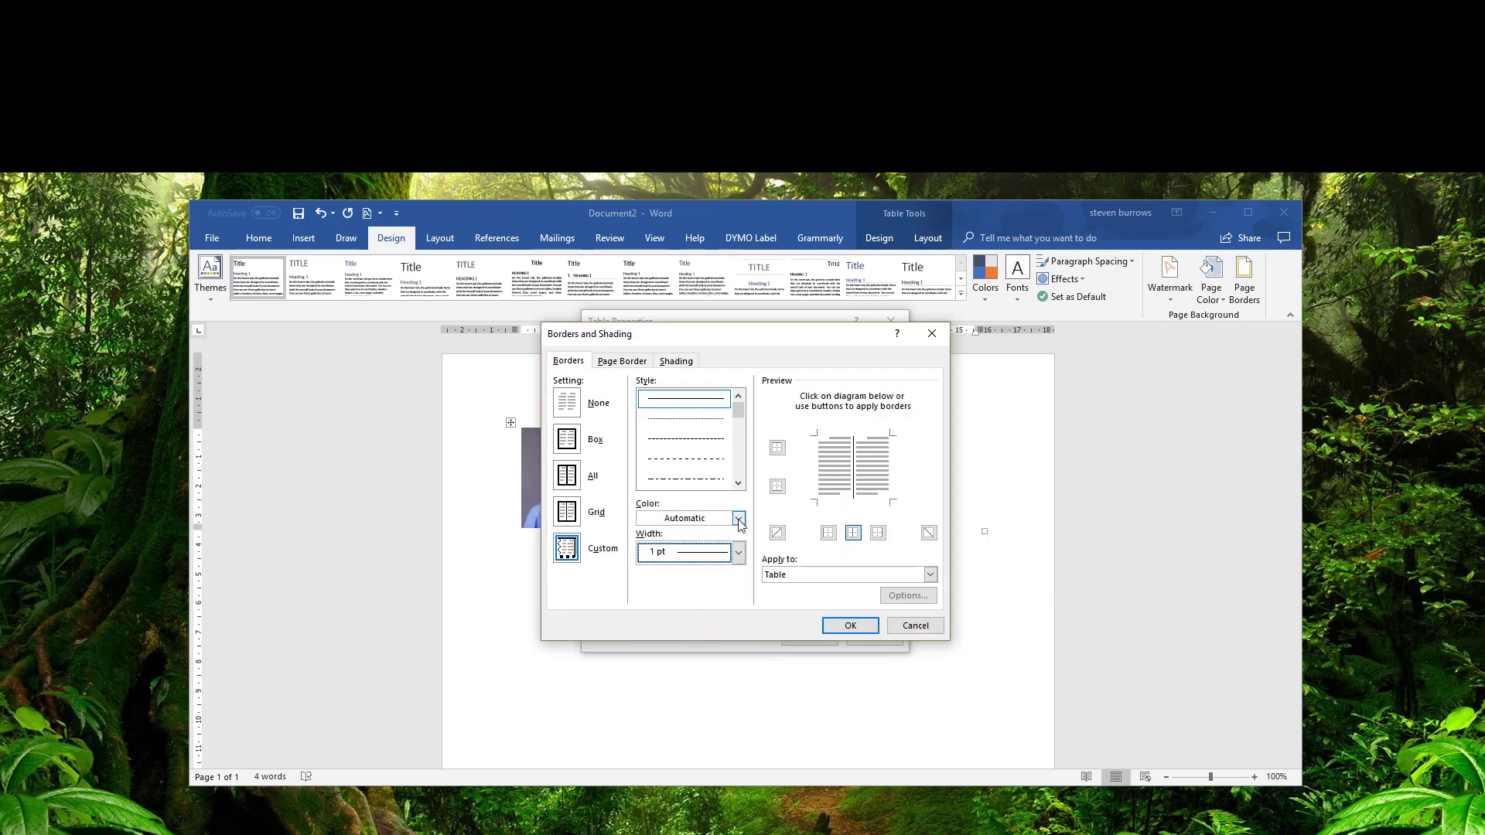
pyautogui.click(851, 627)
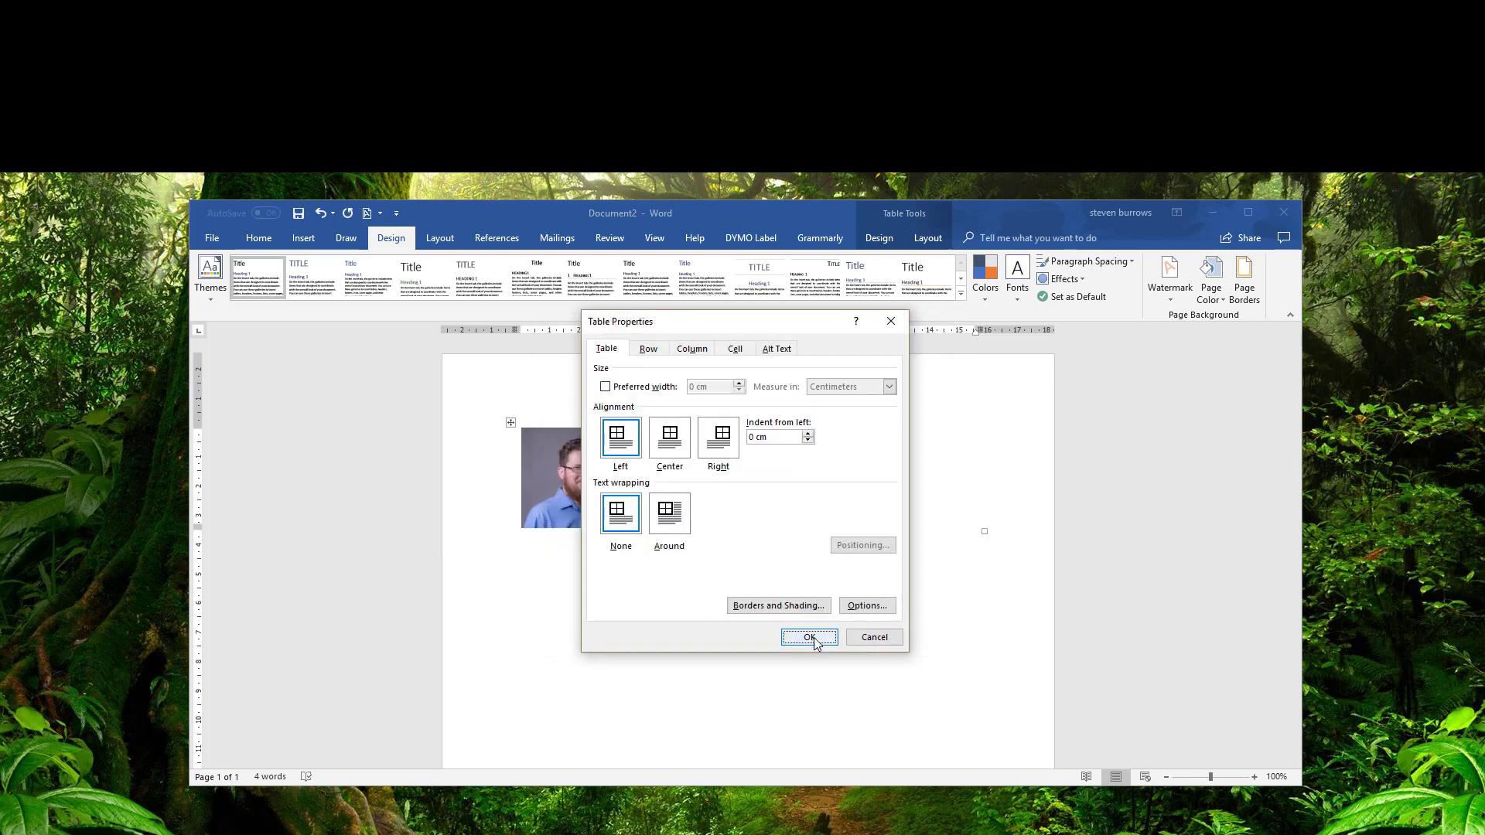
pyautogui.click(811, 639)
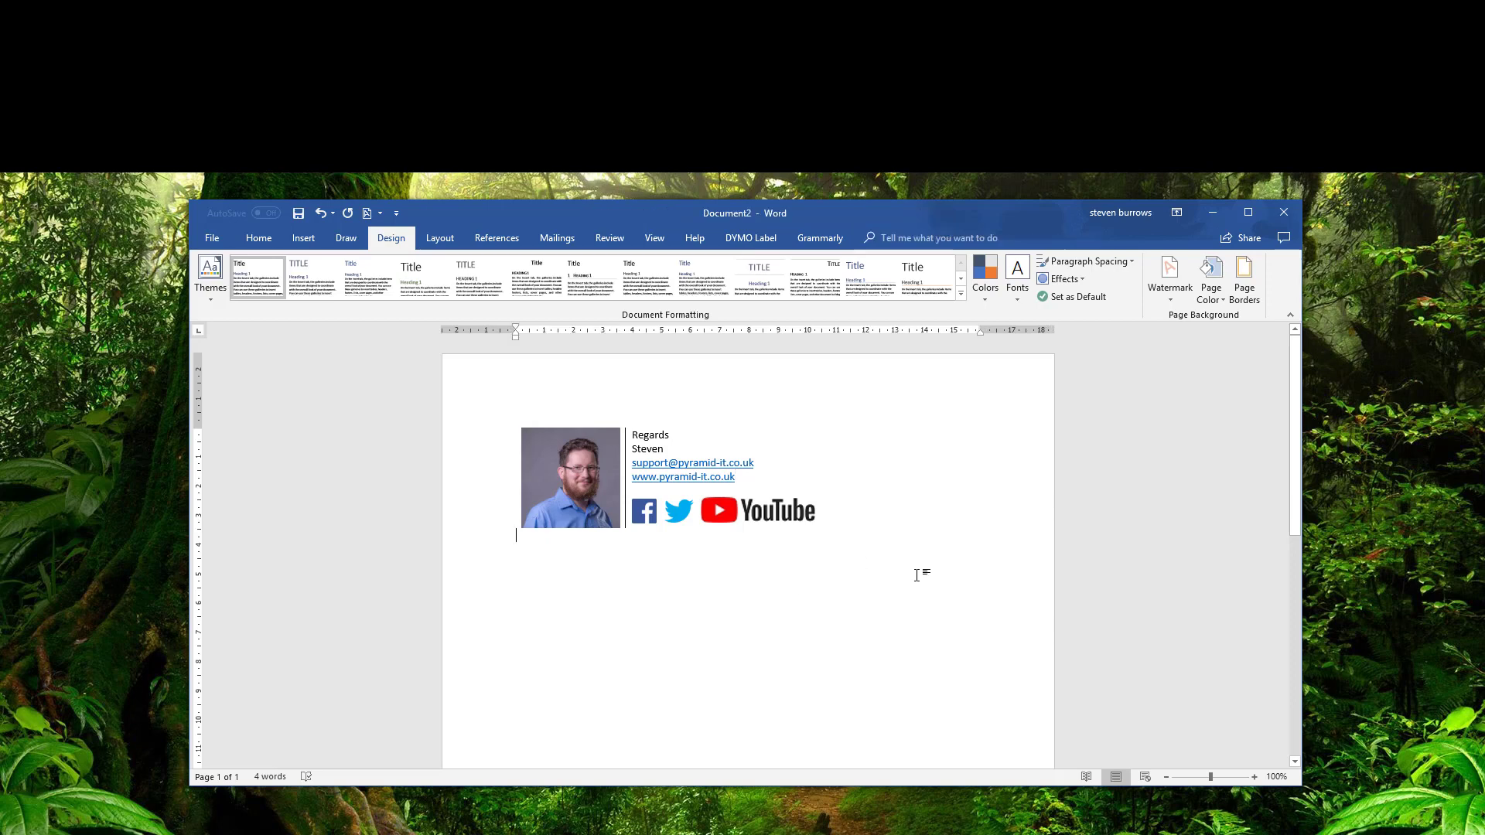
# Copy the whole signature table and switch to Outlook.
pyautogui.moveTo(945, 580); pyautogui.dragTo(525, 444)
pyautogui.hotkey('ctrl', 'c')
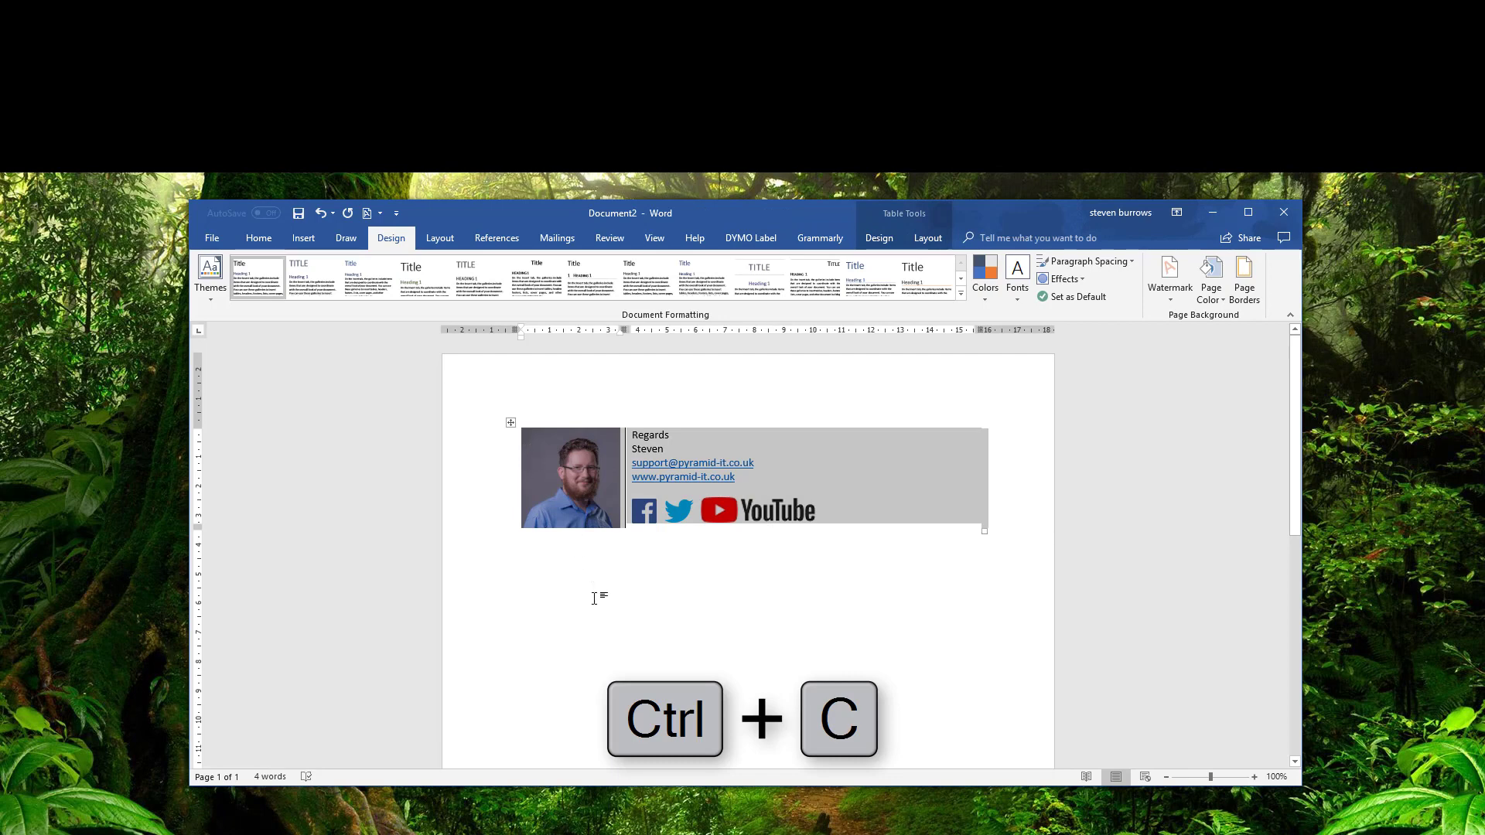
pyautogui.hotkey('alt', 'Tab')
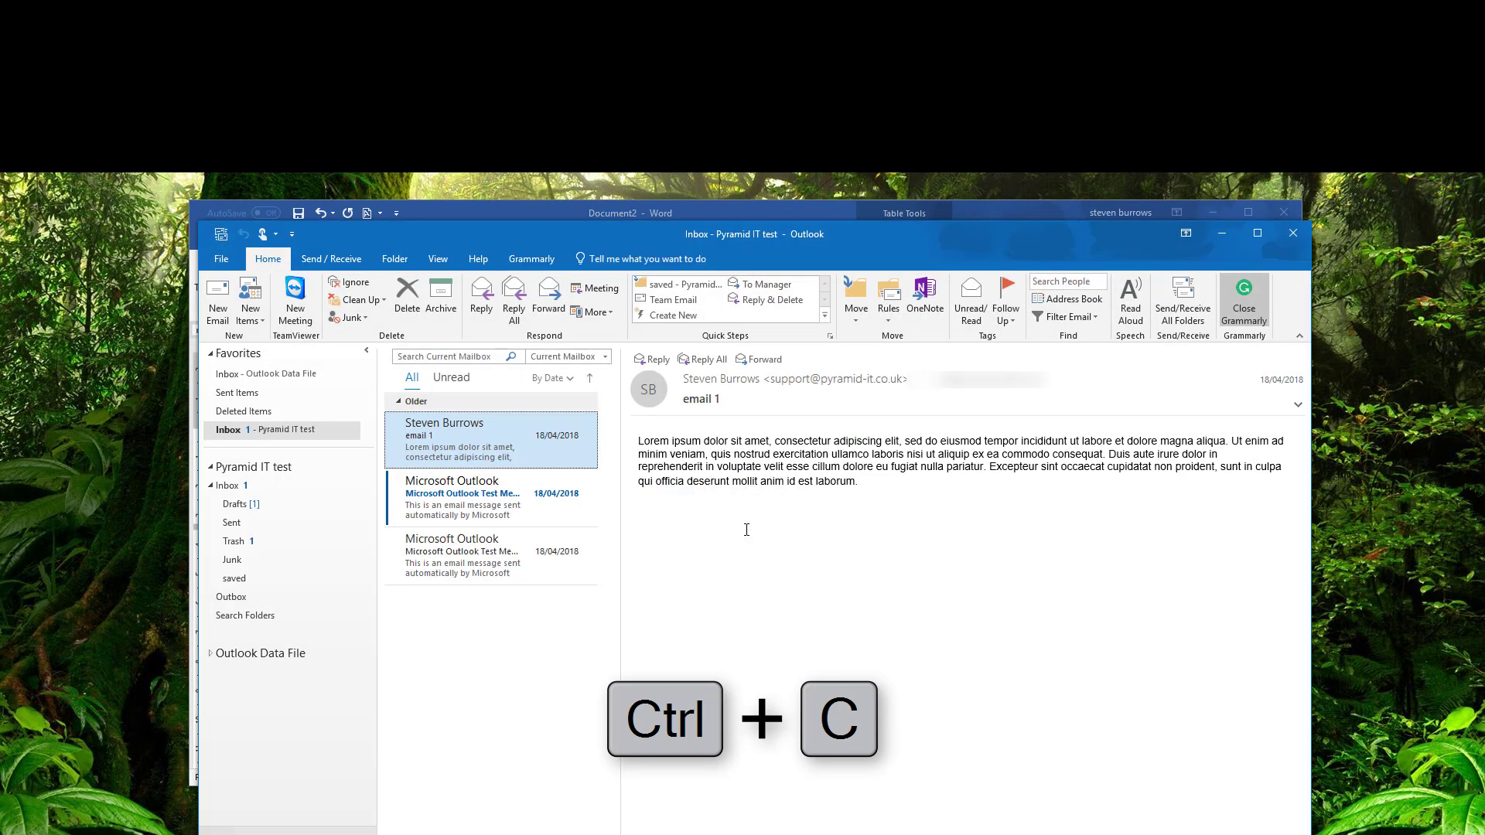
# Create a new signature named 'new main' containing the pasted signature table.
pyautogui.click(218, 300)
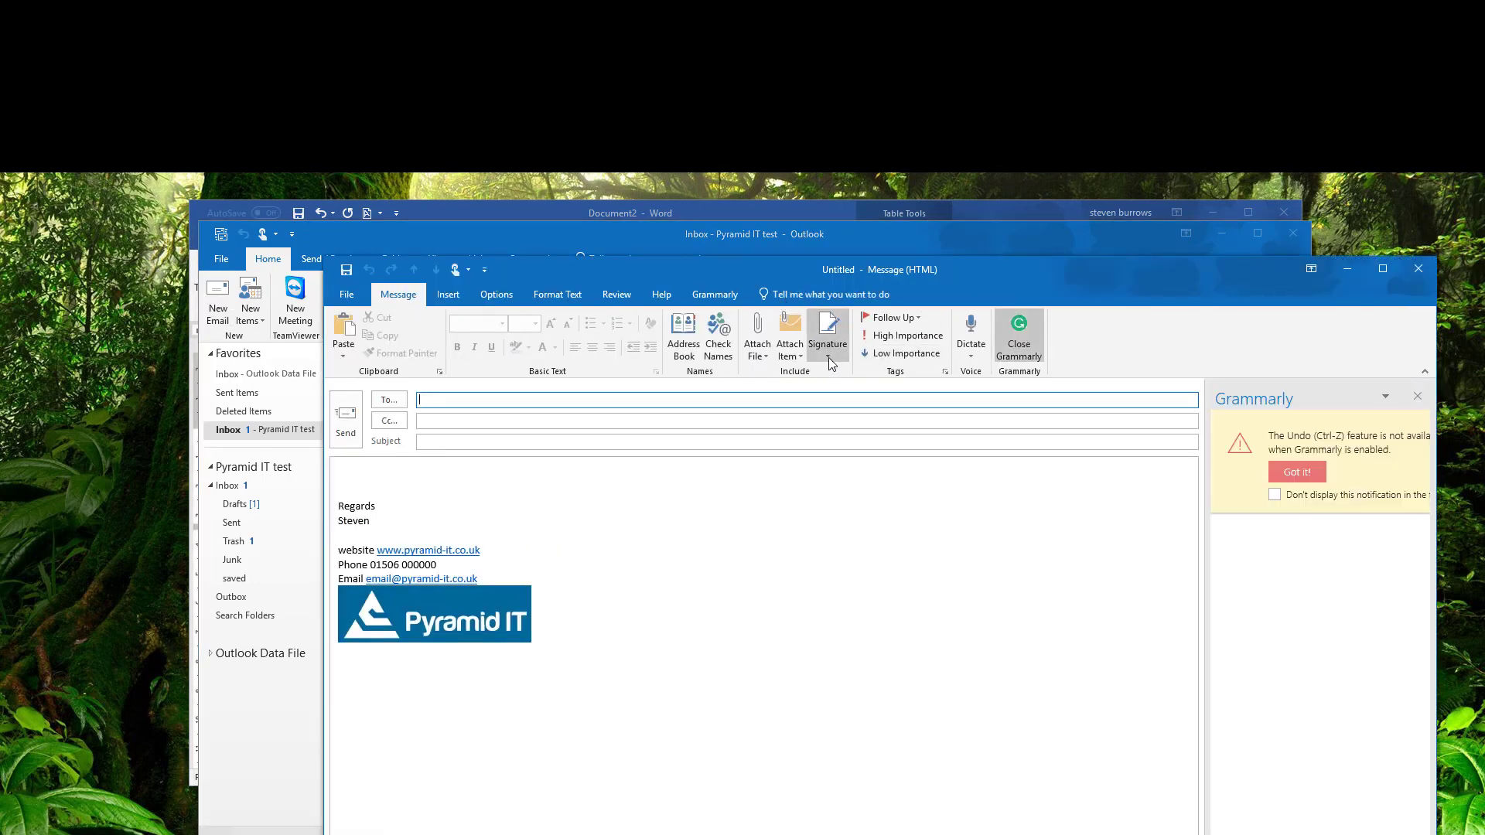
pyautogui.click(829, 357)
pyautogui.click(842, 410)
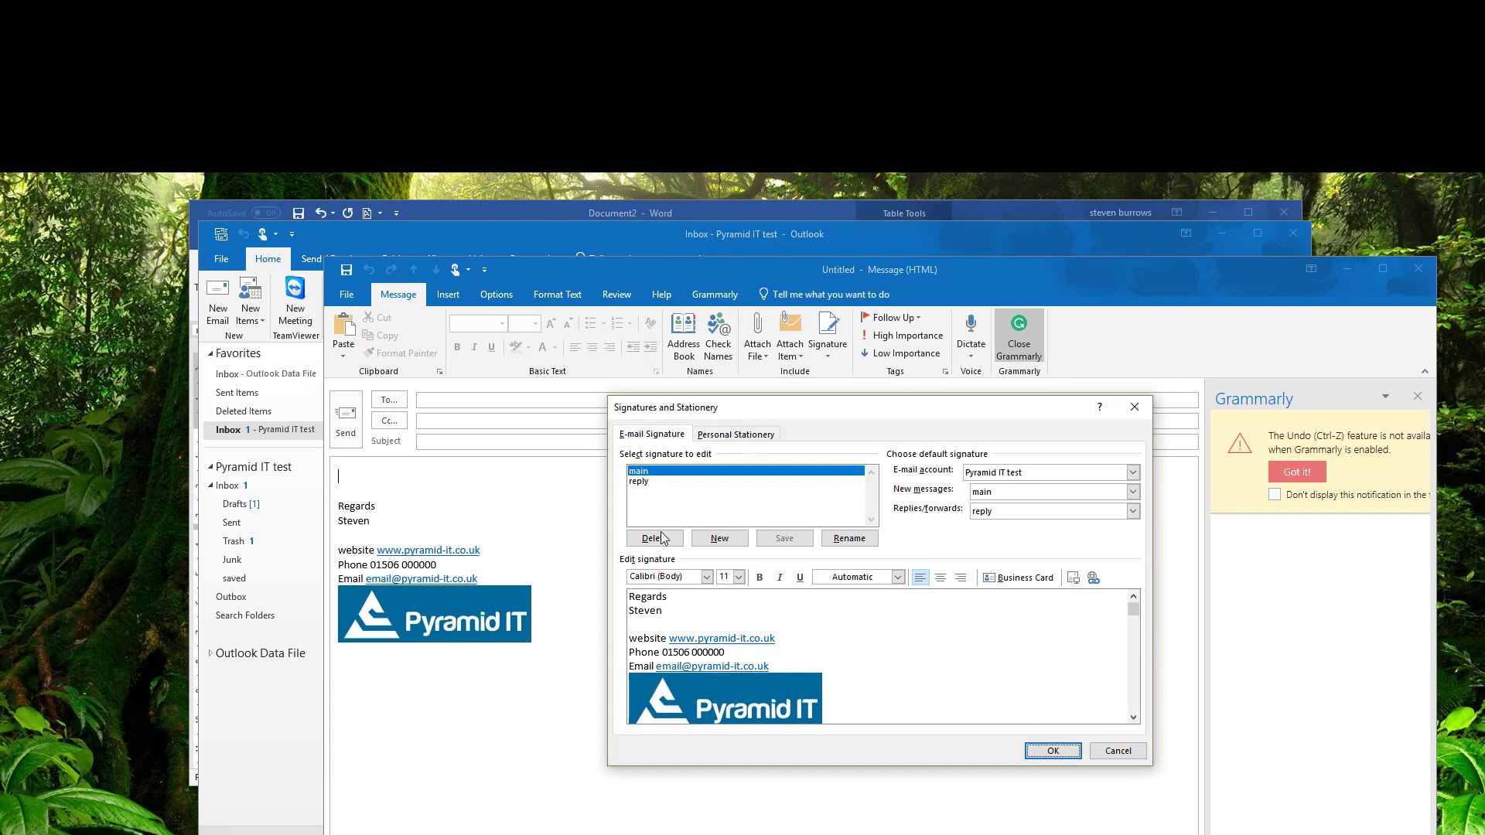
pyautogui.click(719, 538)
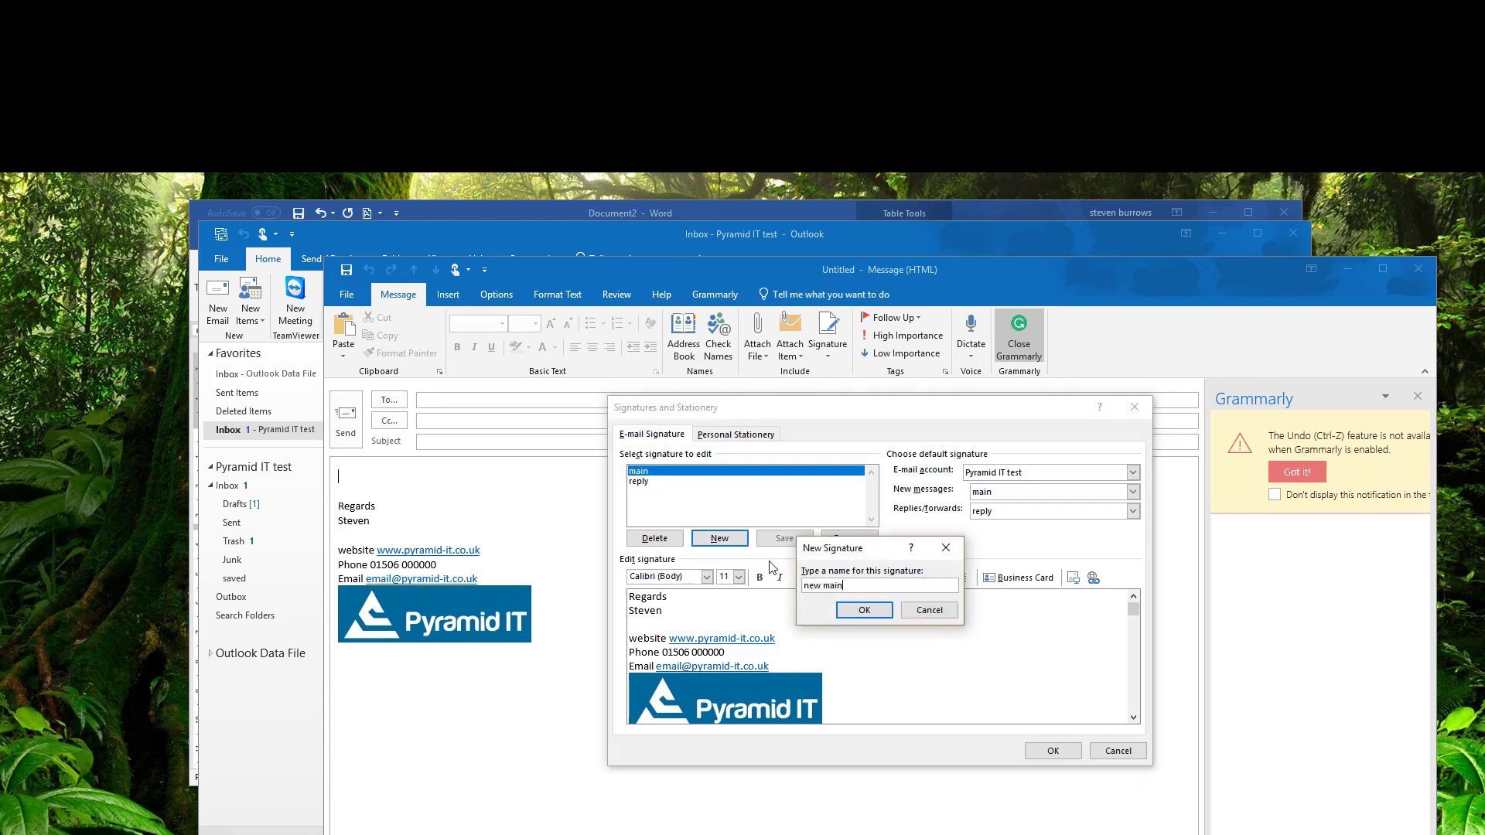
pyautogui.click(864, 610)
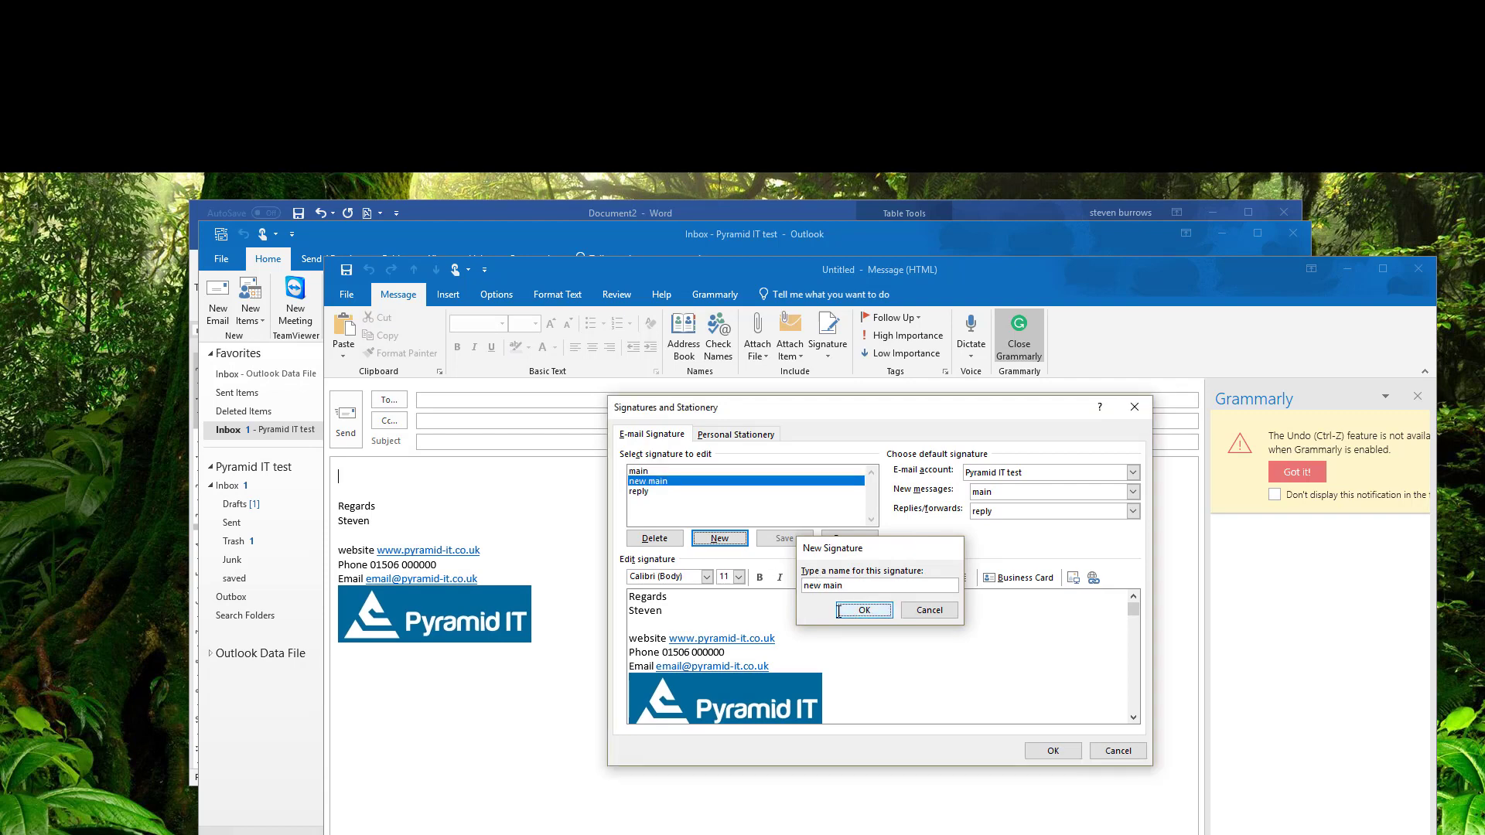
pyautogui.hotkey('ctrl', 'v')
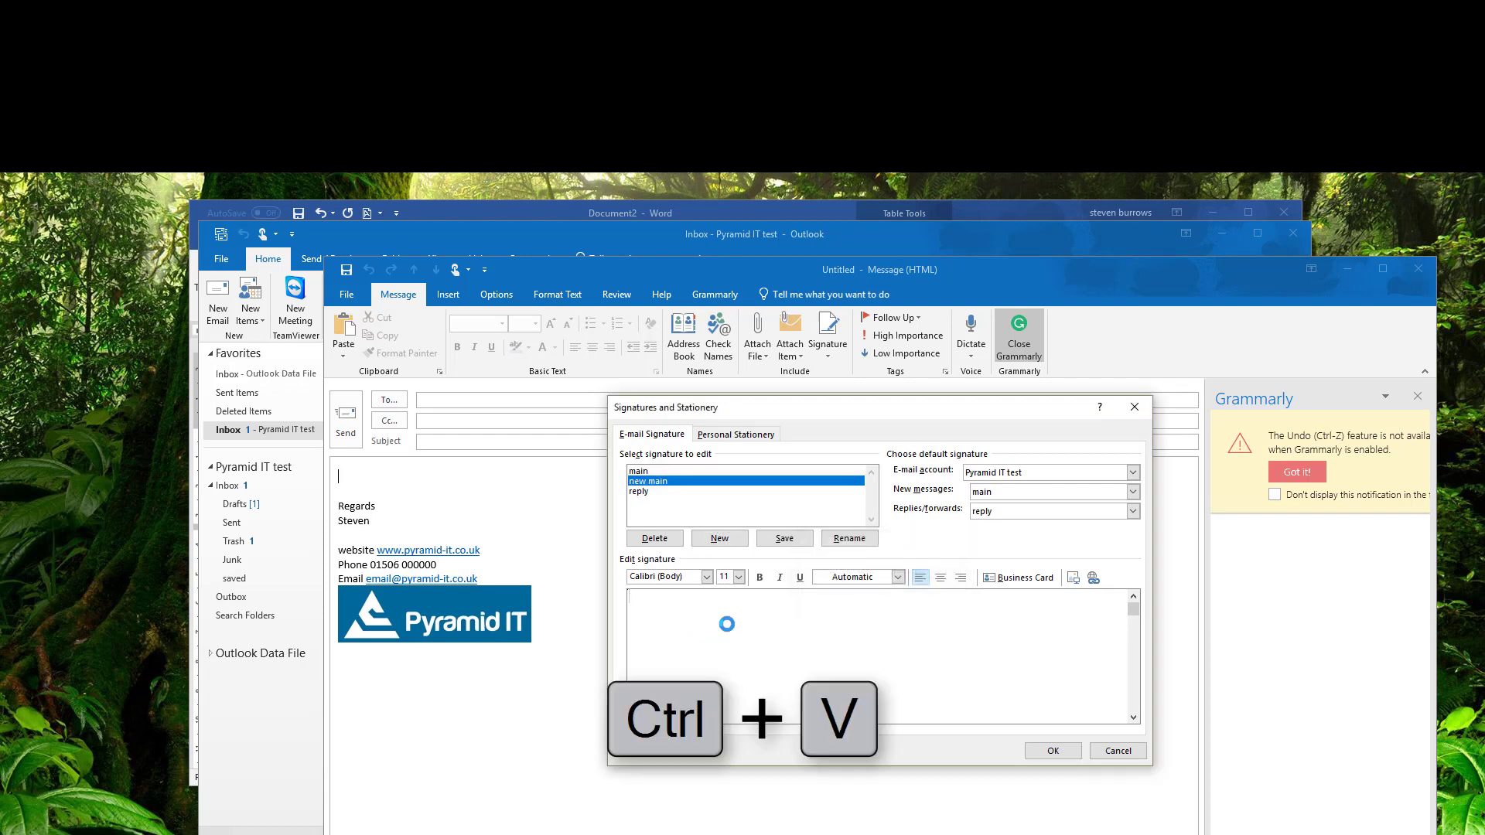
# Make 'new main' the default signature for new messages and save.
pyautogui.click(1132, 492)
pyautogui.click(996, 527)
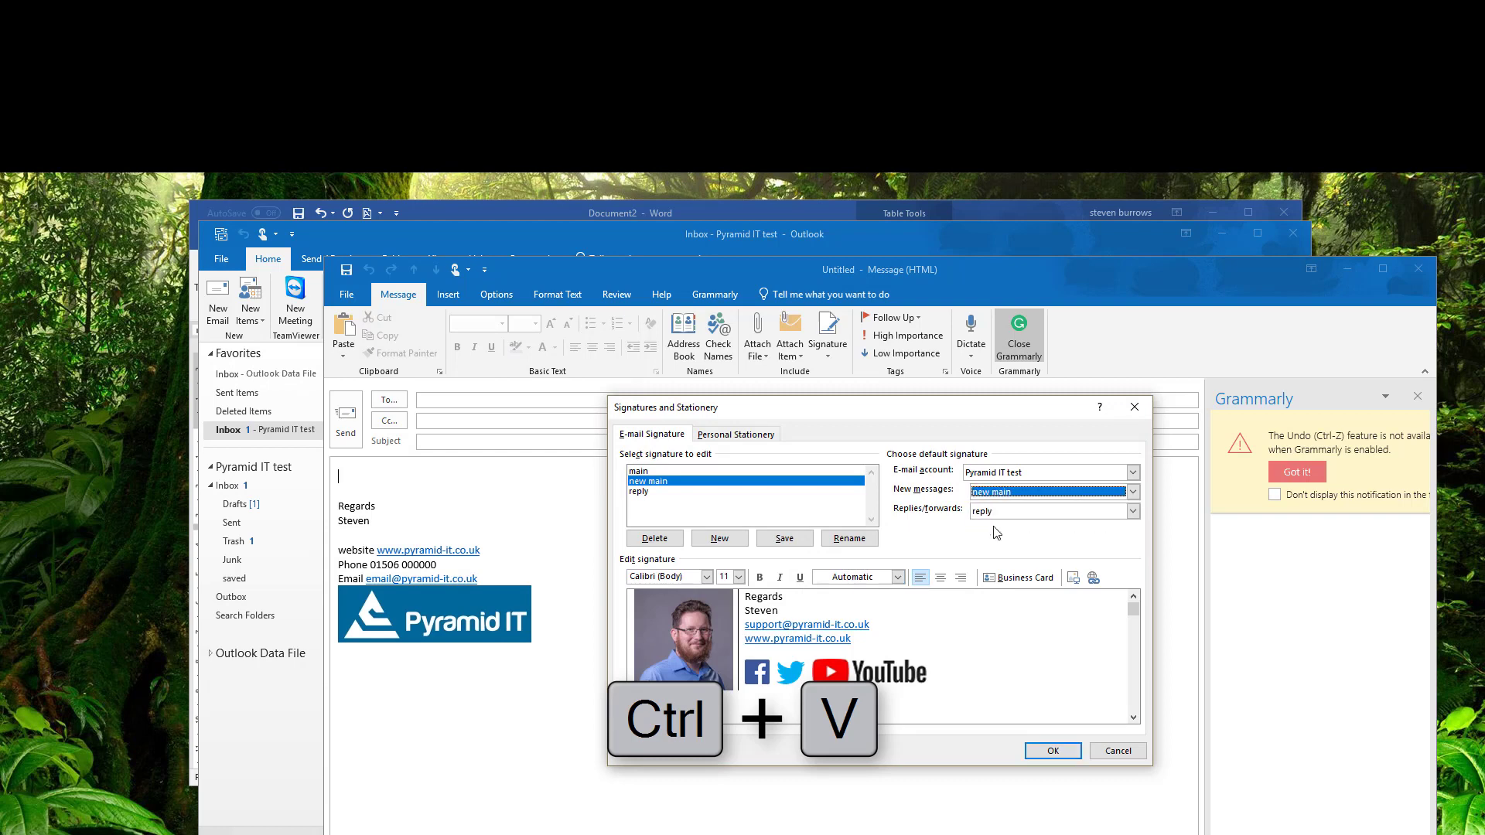
pyautogui.click(779, 542)
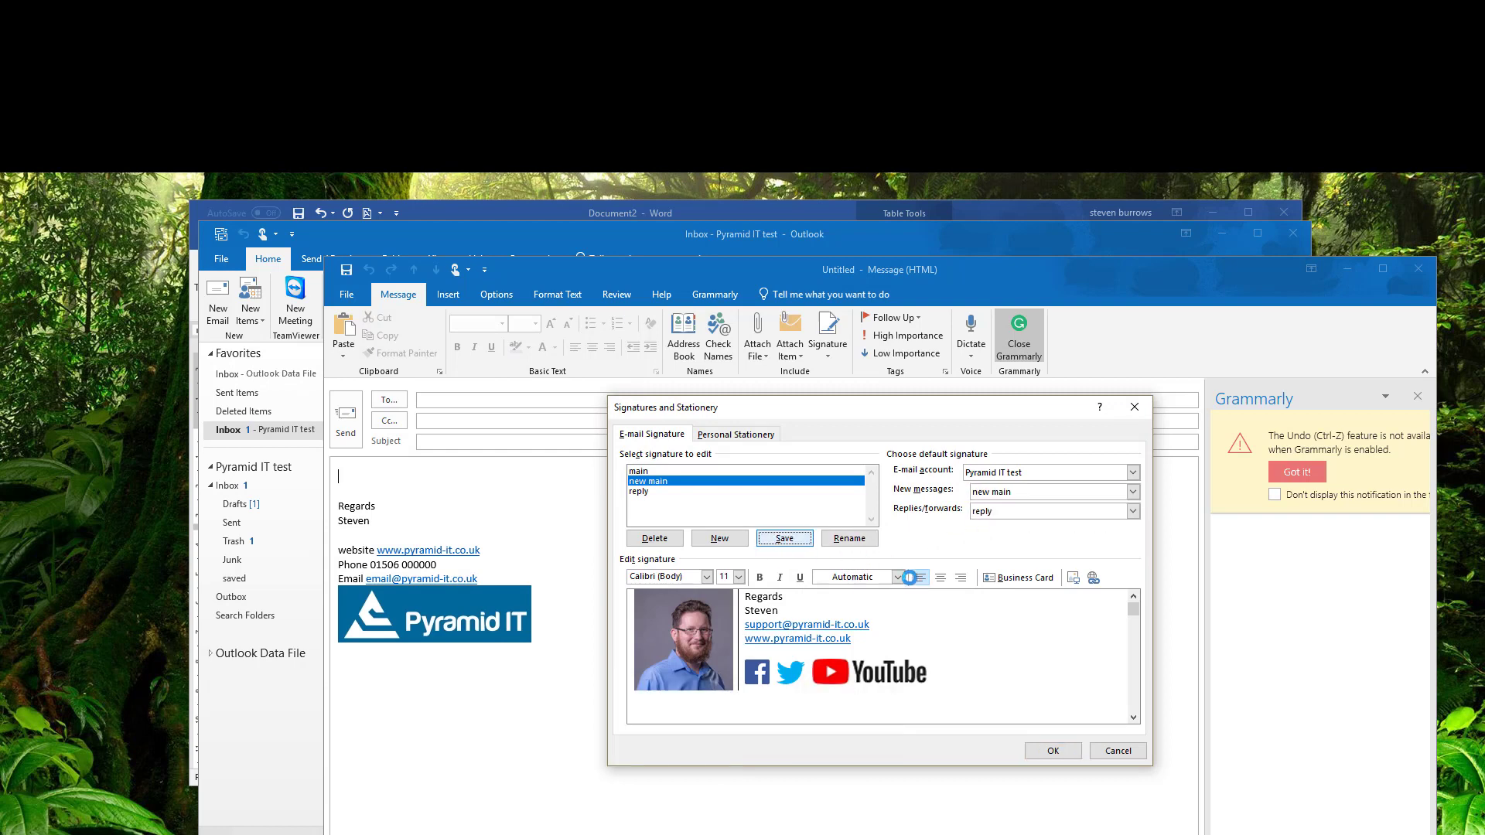
pyautogui.click(1052, 753)
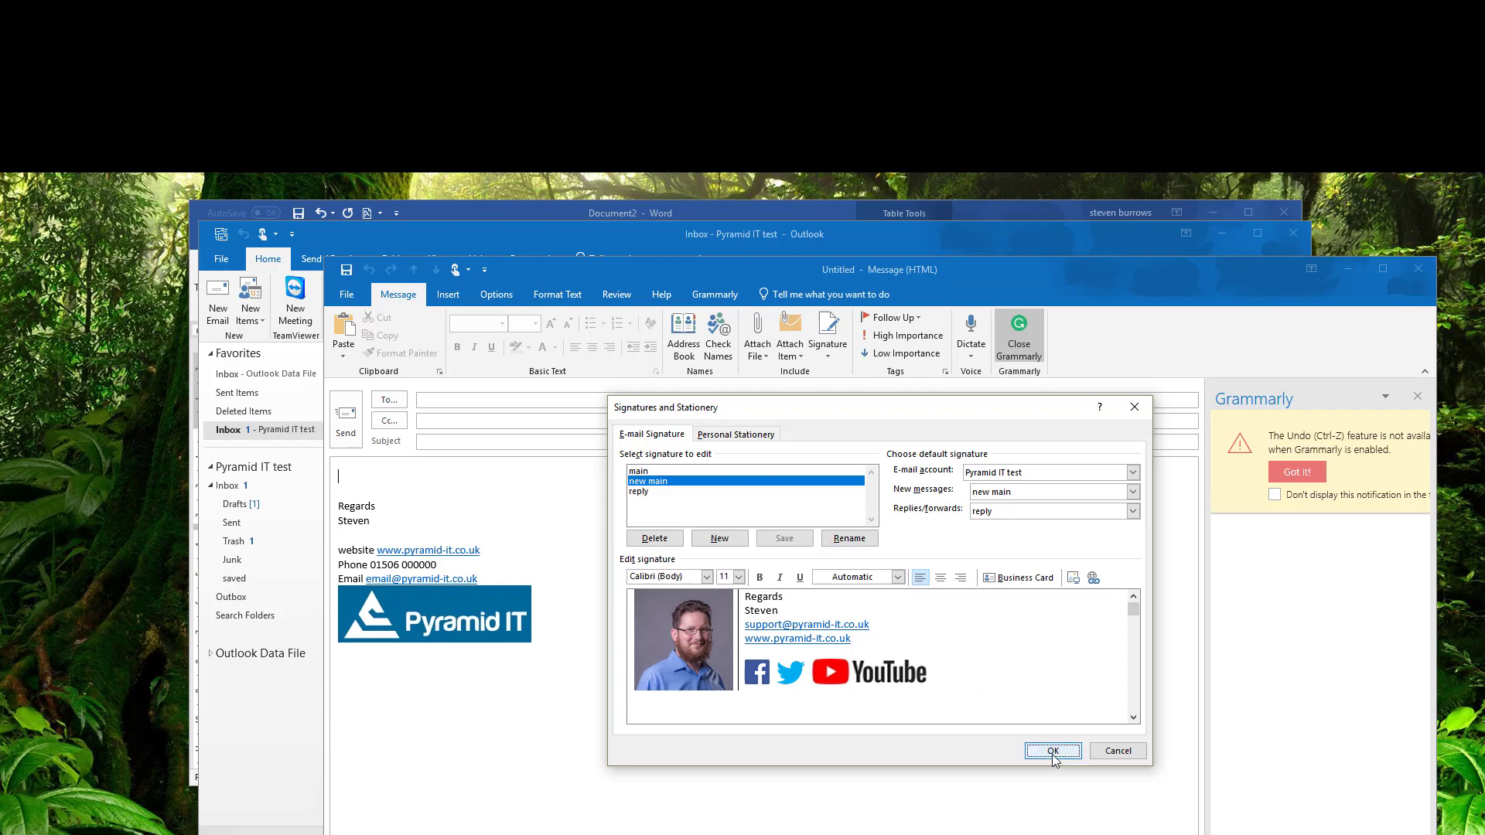
# Close the blank message and open a new email to confirm the 'new main' signature appears.
pyautogui.click(1418, 269)
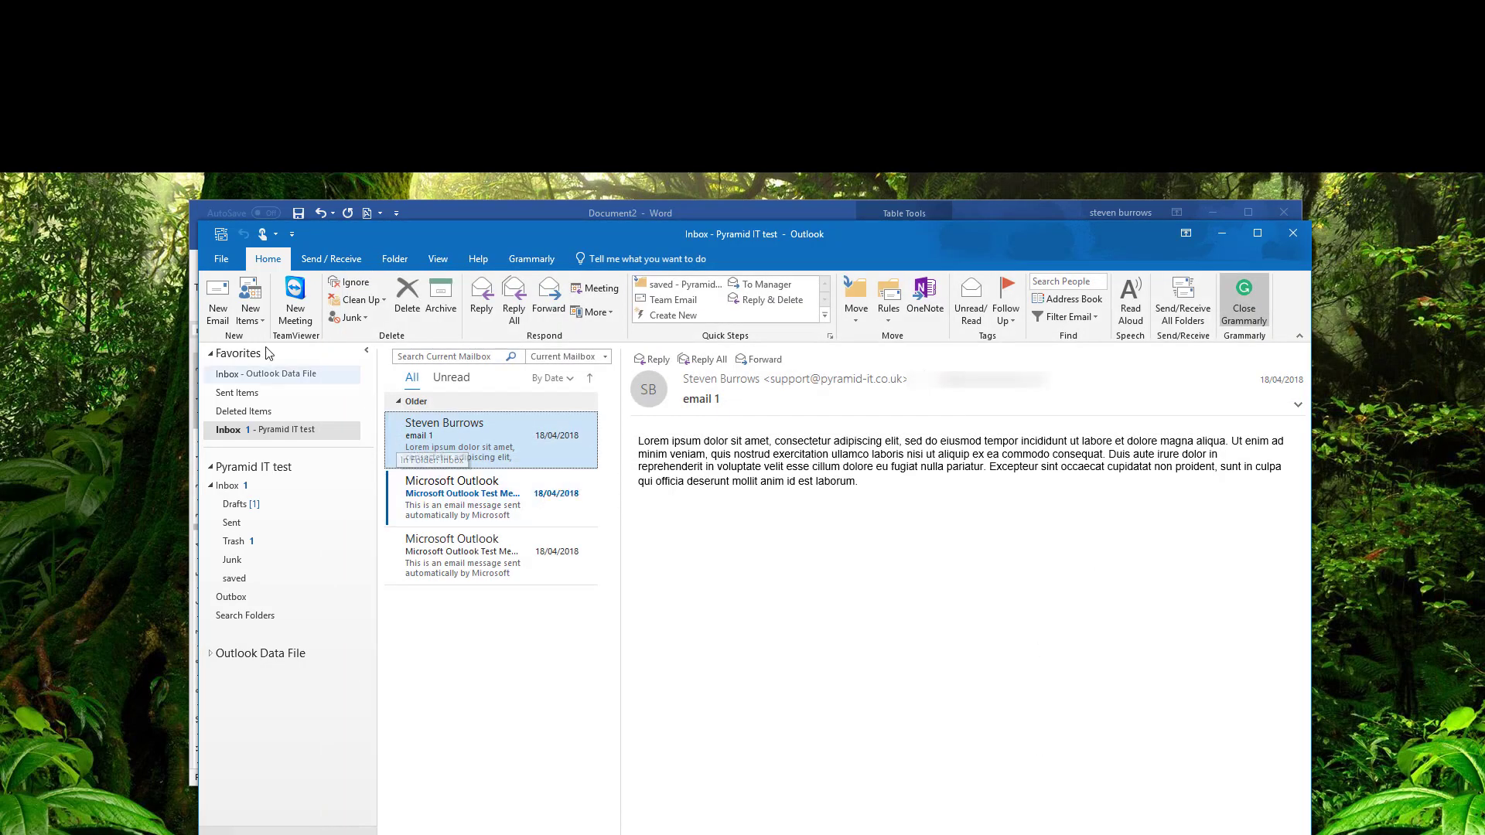
pyautogui.click(218, 301)
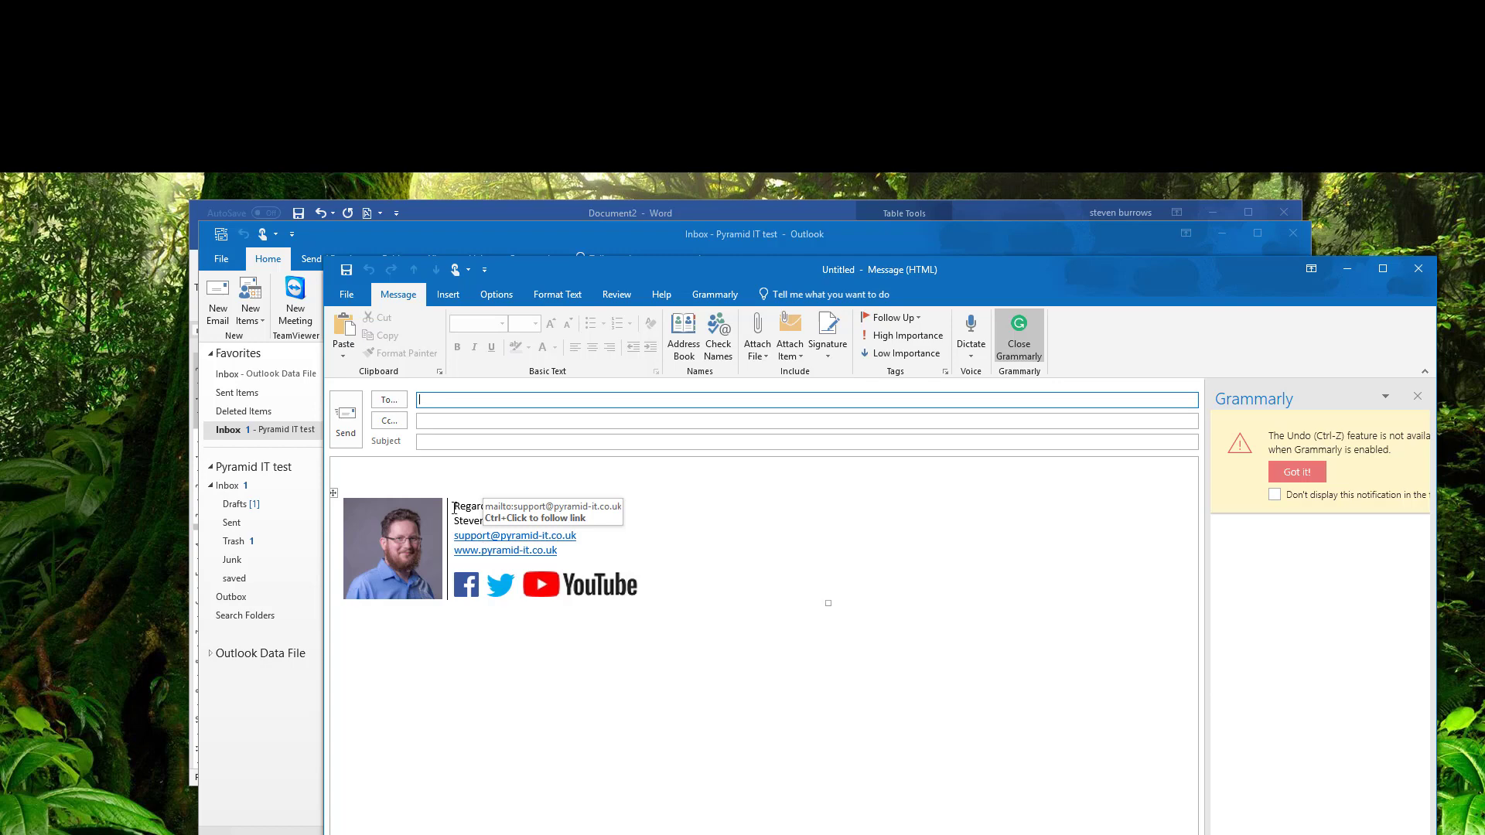
pyautogui.click(430, 472)
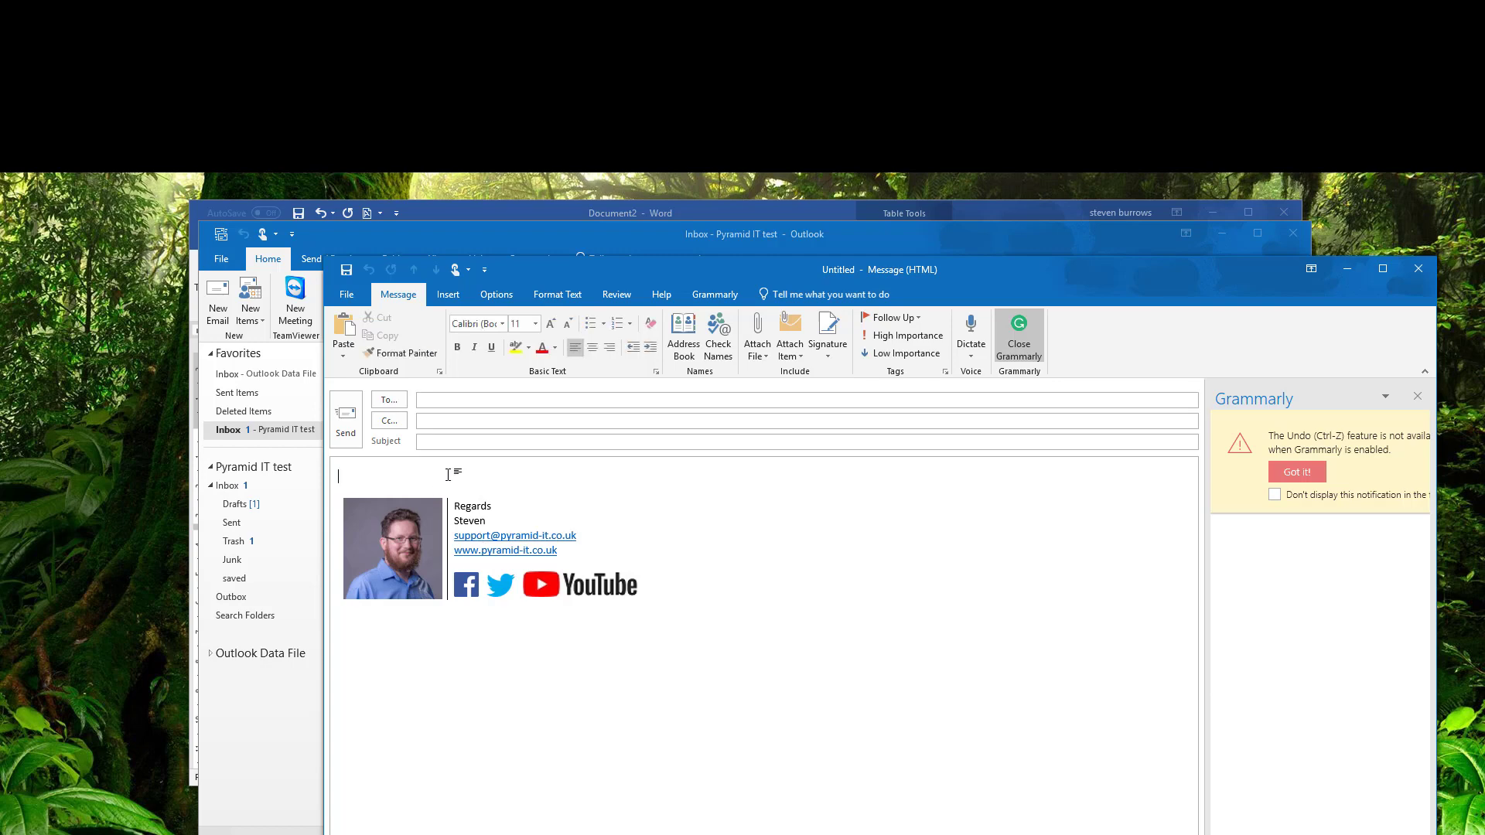